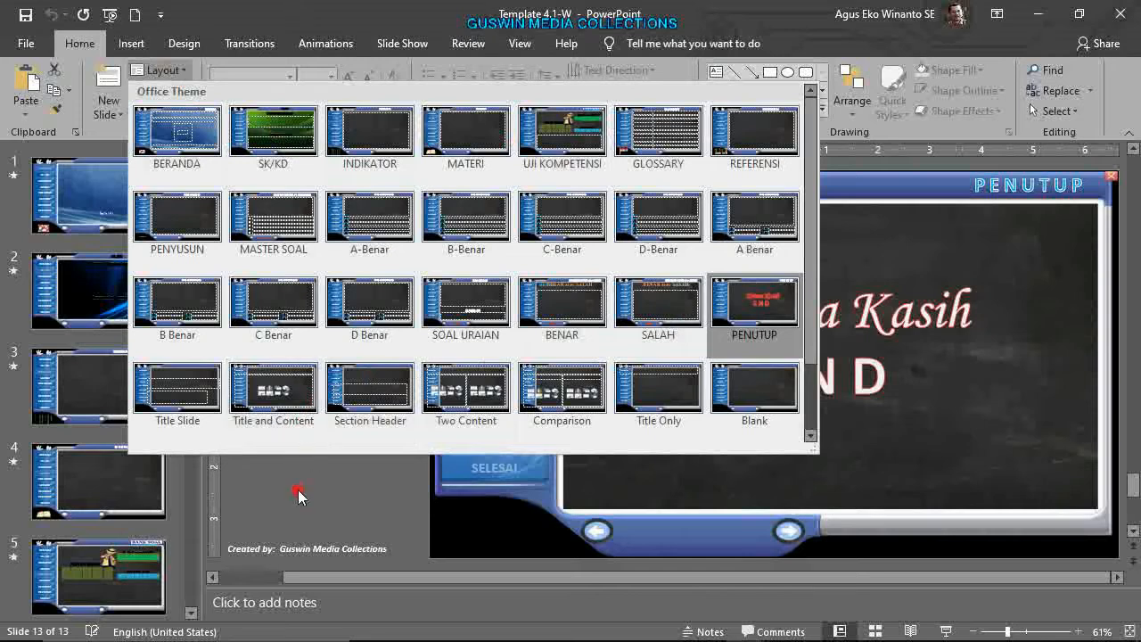
- Delete the closing PENUTUP slide, slide 13, from the template presentation
click(296, 493)
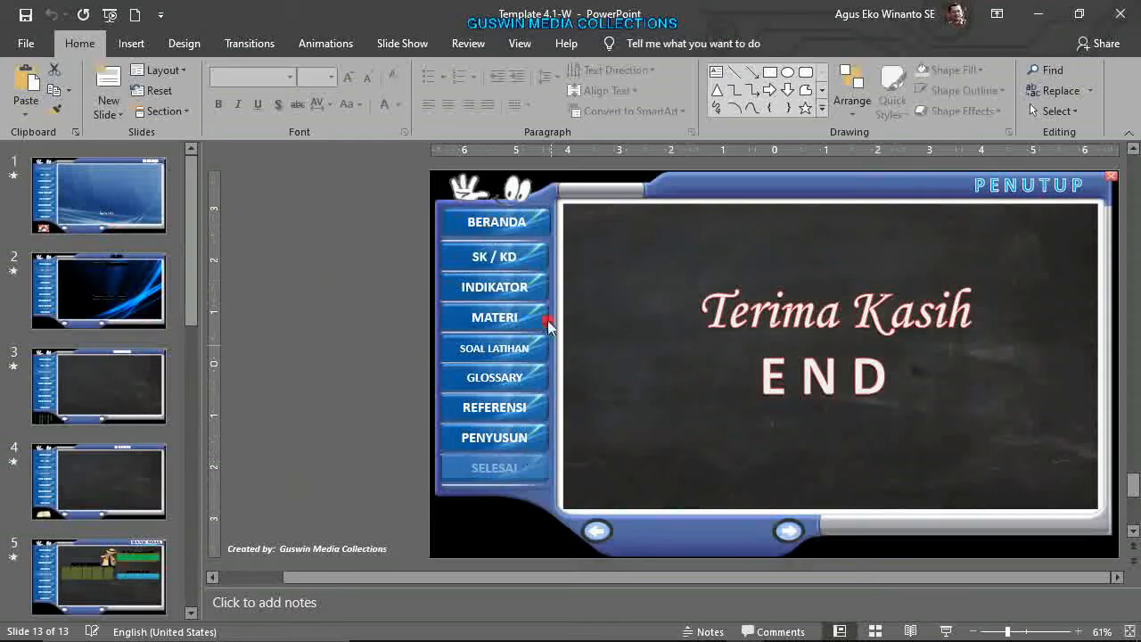
click(362, 214)
scroll(224, 328, up, 2)
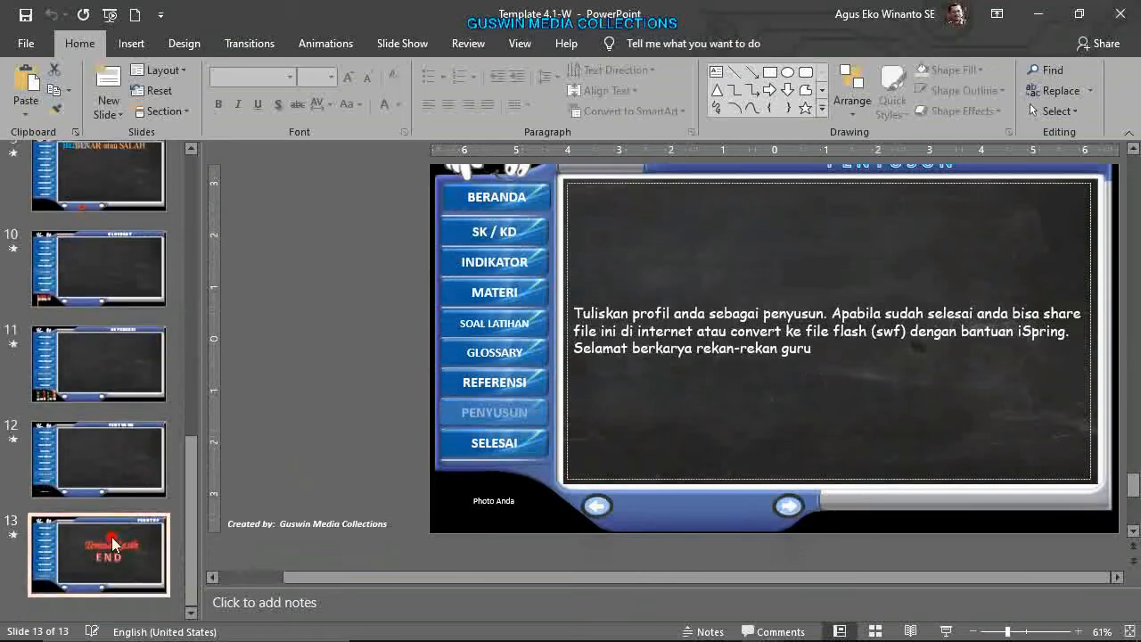
click(110, 548)
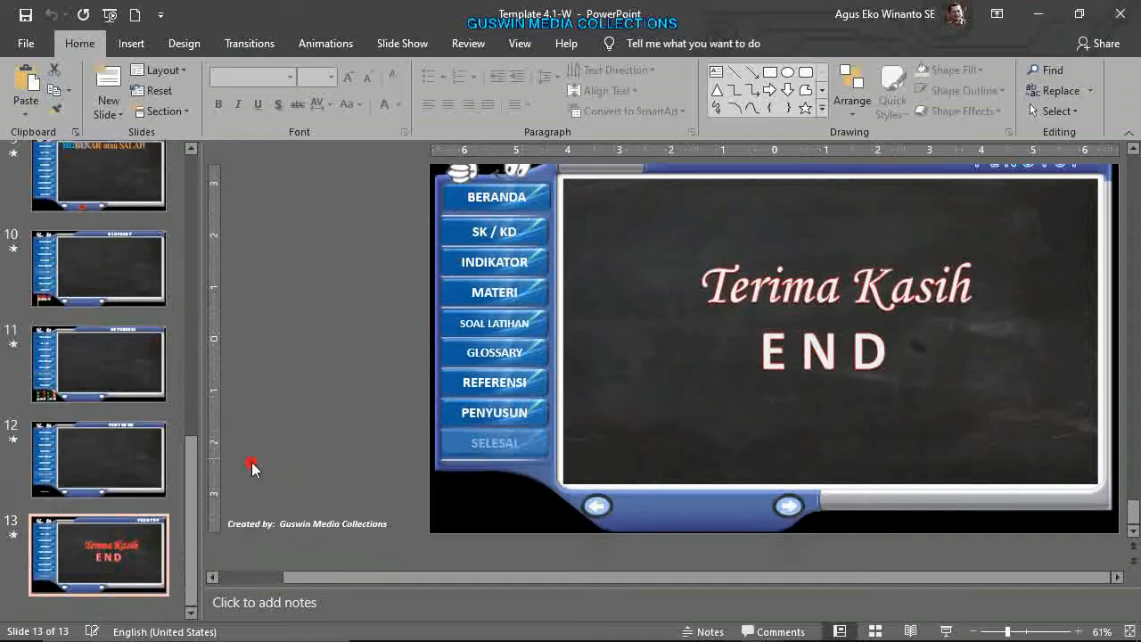
key(Delete)
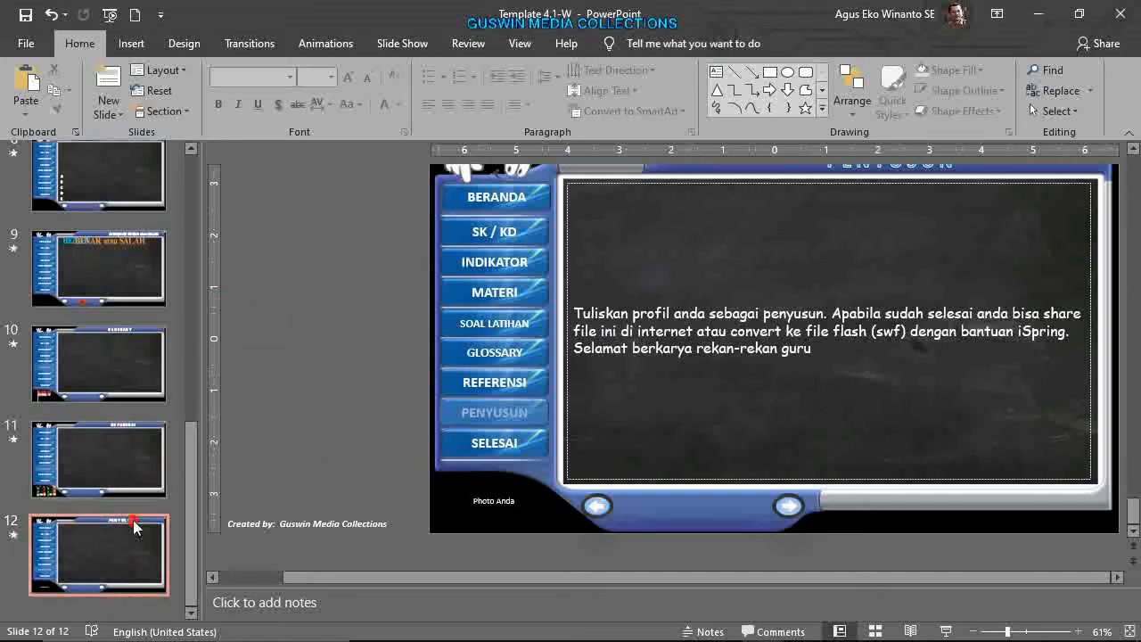
- Add a new slide after the GLOSSARY slide and apply the PENUTUP layout to it
click(126, 405)
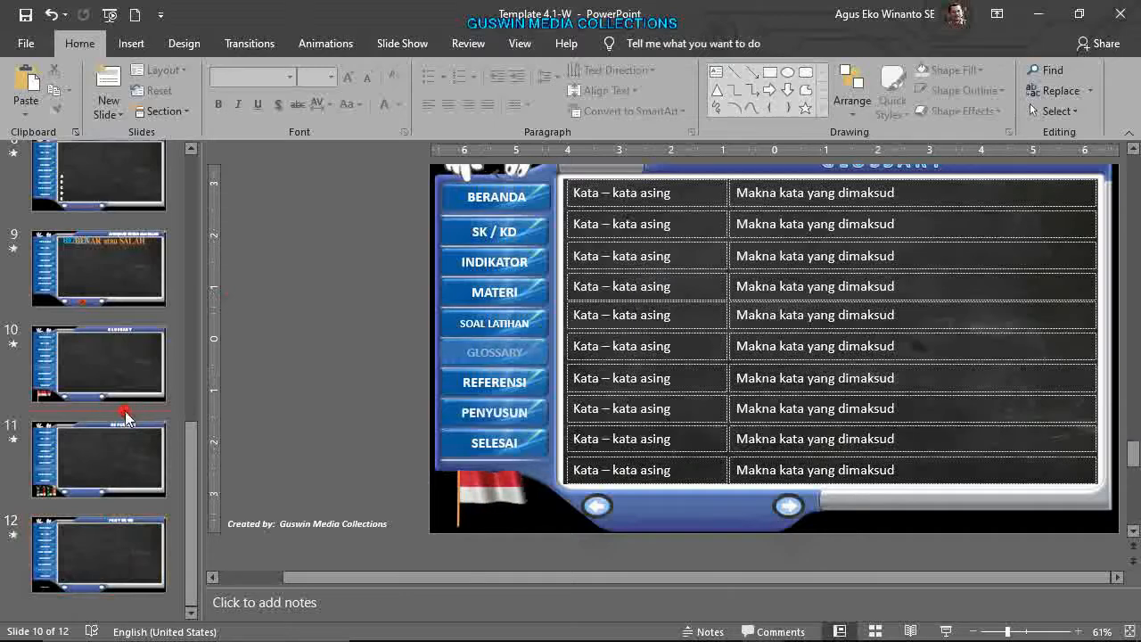
click(105, 82)
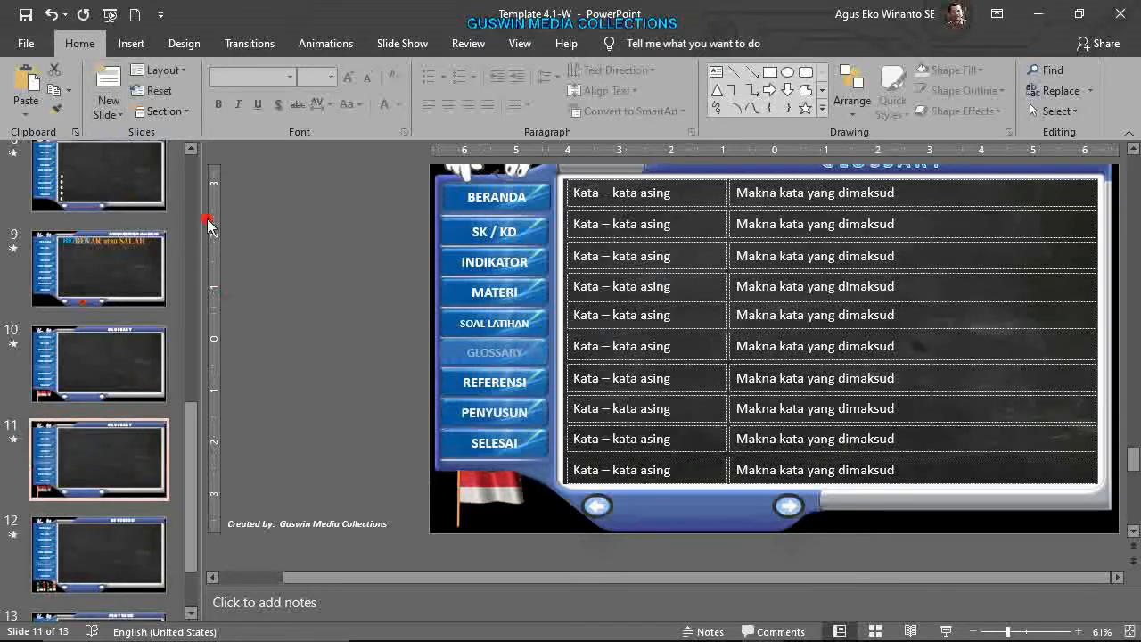
click(175, 73)
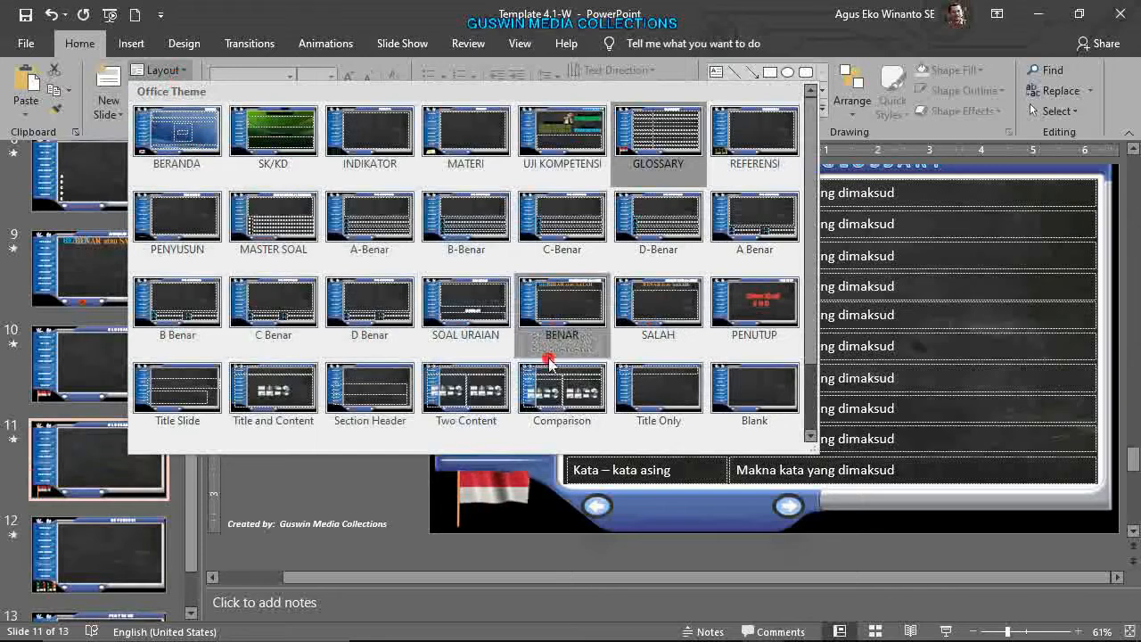
click(780, 308)
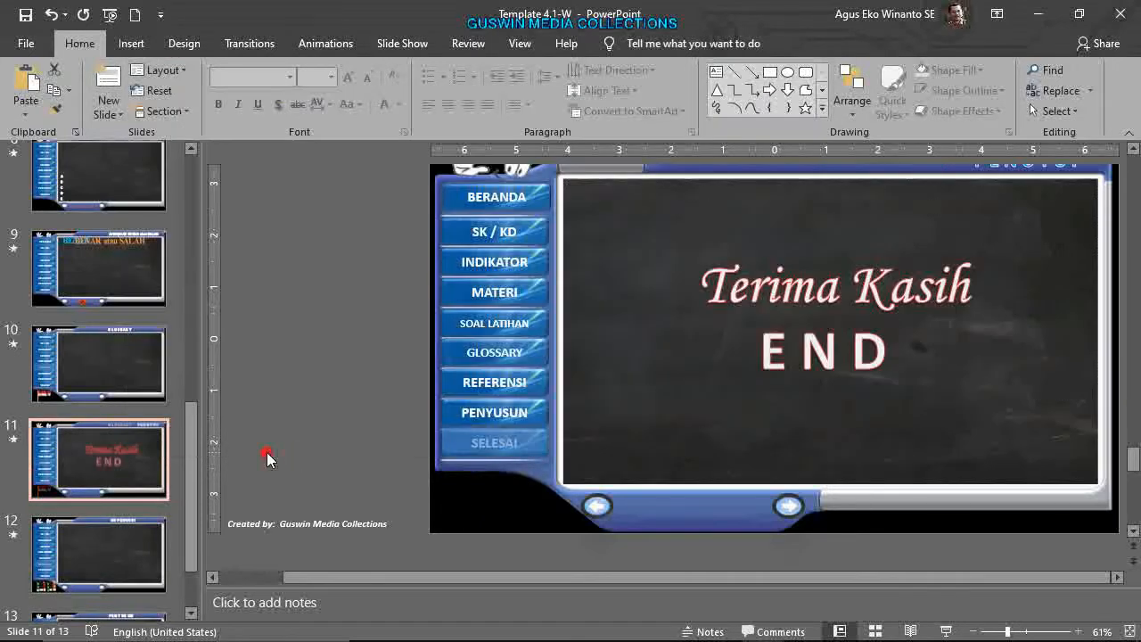
- Move the new PENUTUP slide to the end of the presentation, after the PENYUSUN slide
scroll(122, 453, down, 1)
drag(122, 365, 120, 561)
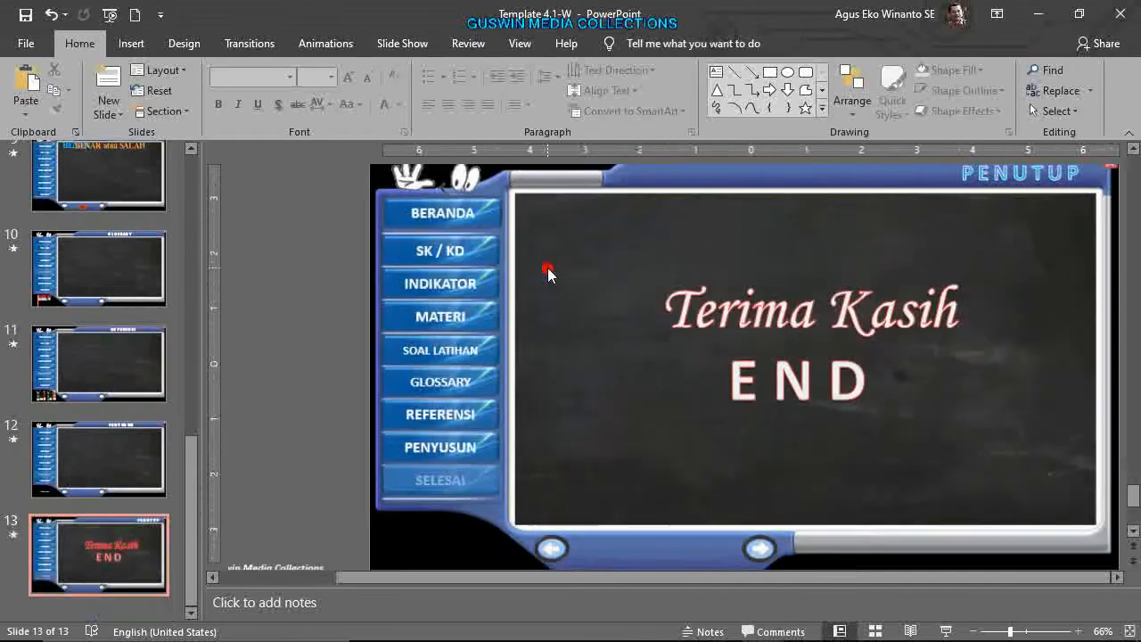
scroll(543, 275, up, 2)
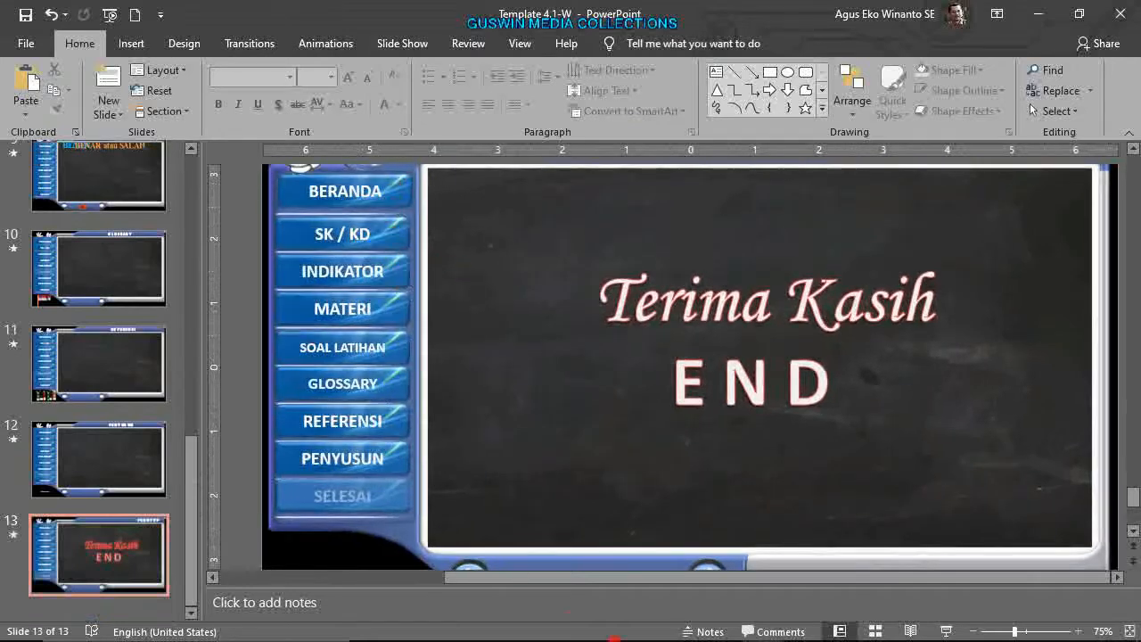
- Switch to Presentation1 and review which slide layouts are available for slide 2
mouse_move(628, 633)
mouse_move(763, 624)
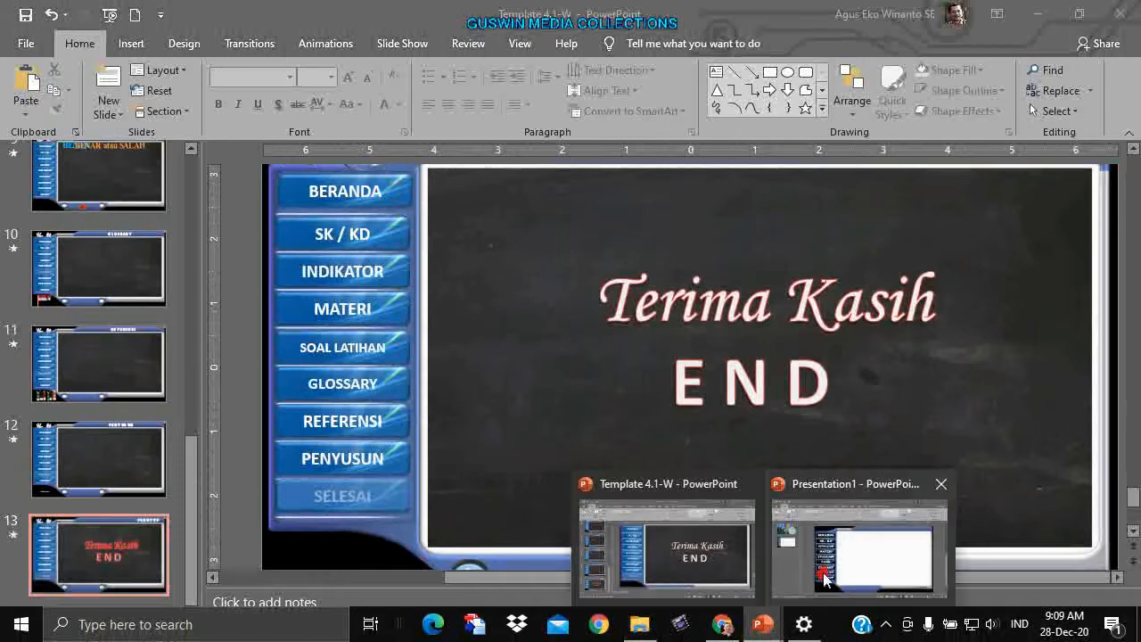
click(828, 570)
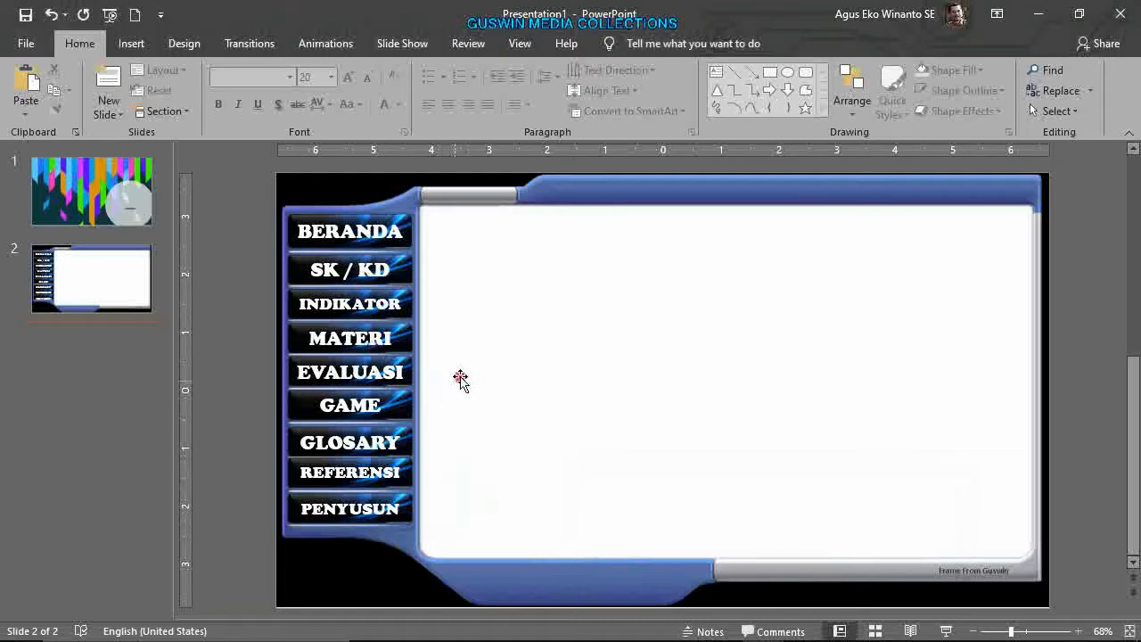
scroll(422, 379, down, 1)
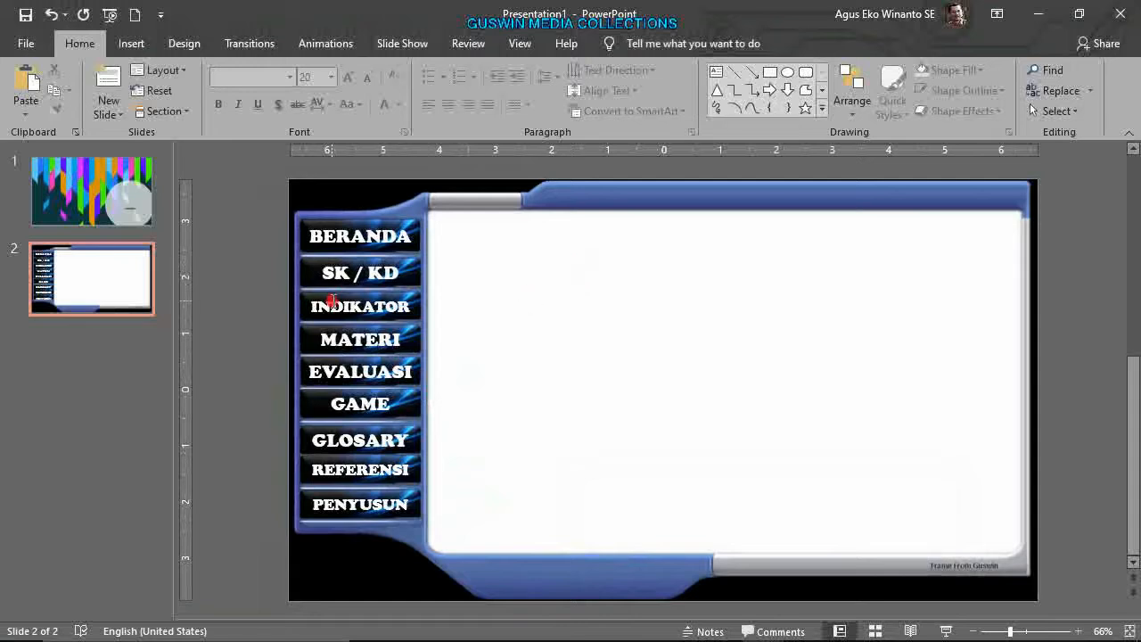
click(178, 72)
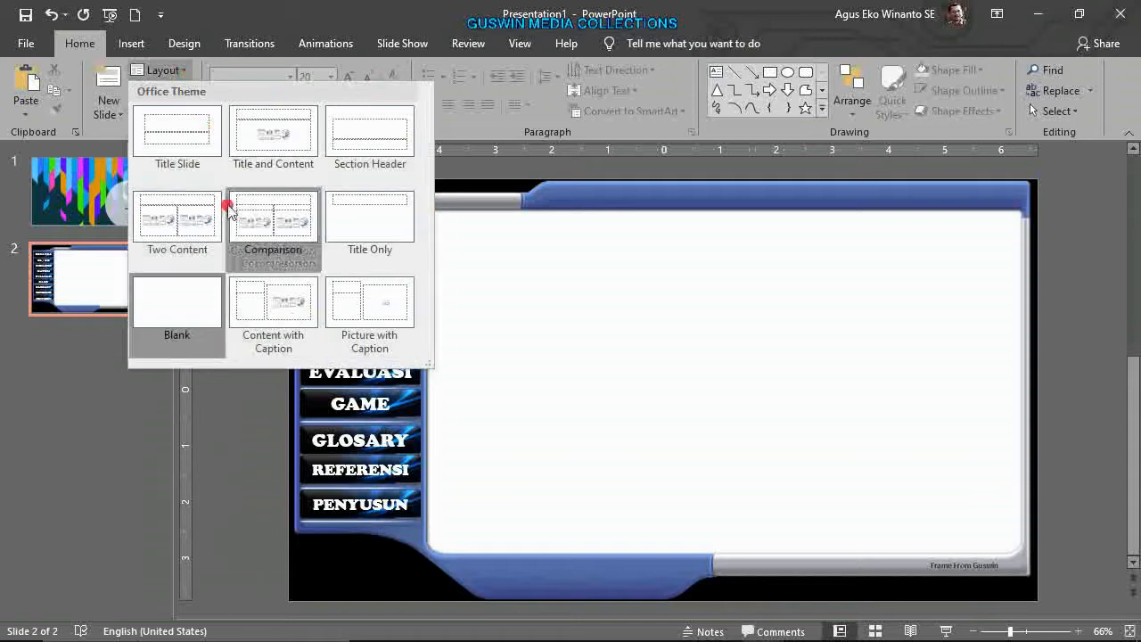
click(237, 419)
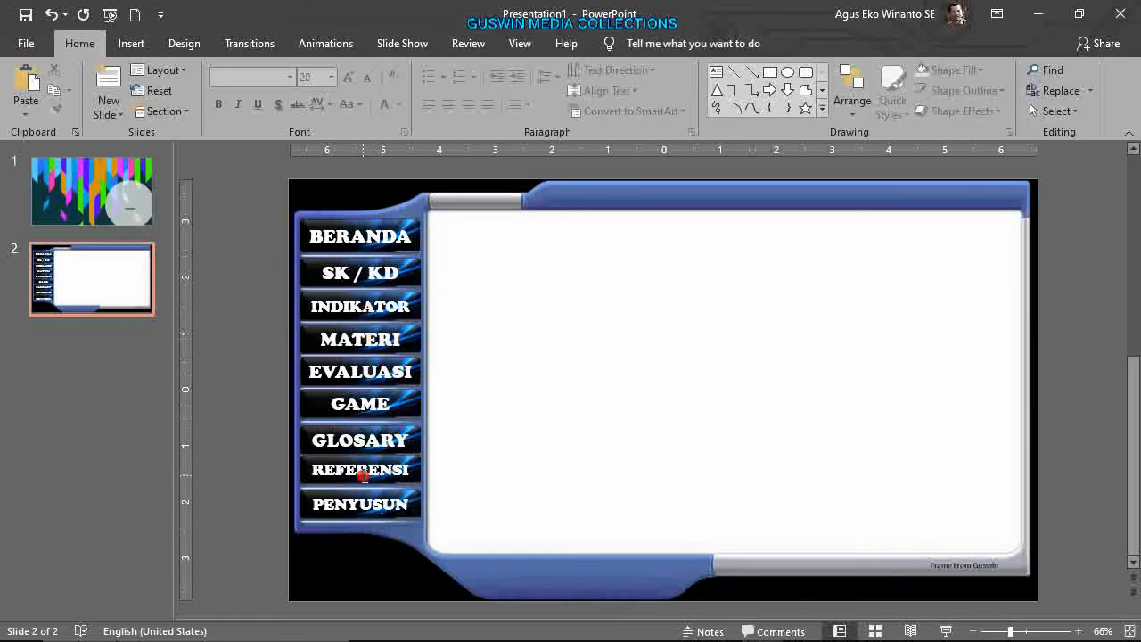
- Add eight blank slides after slide 2 in Presentation1, then return to slide 2
click(106, 318)
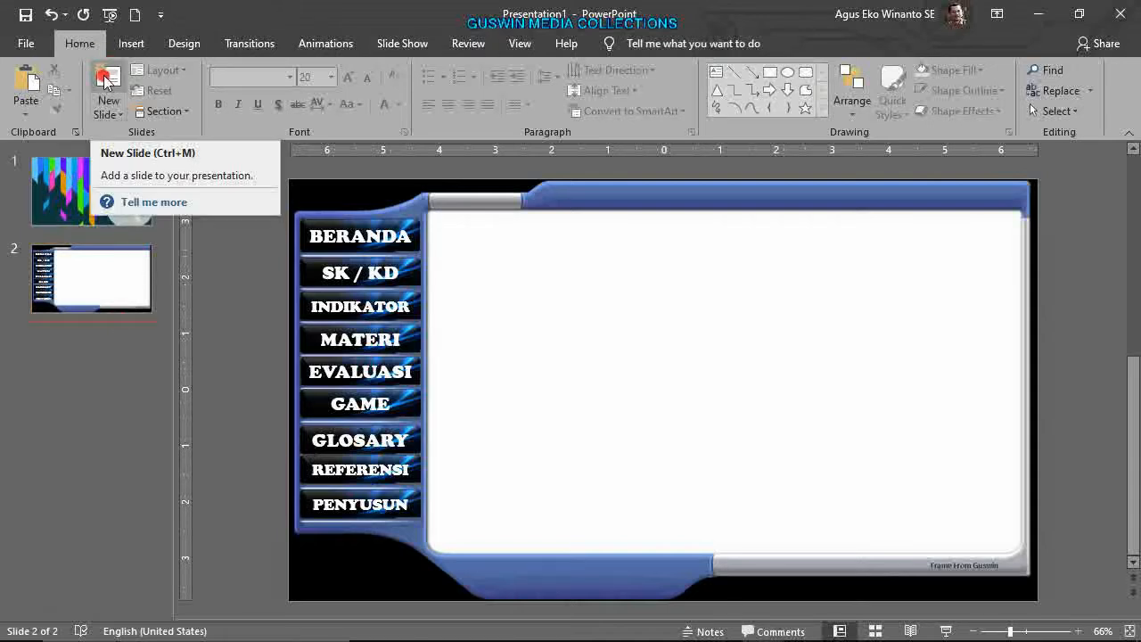
click(96, 294)
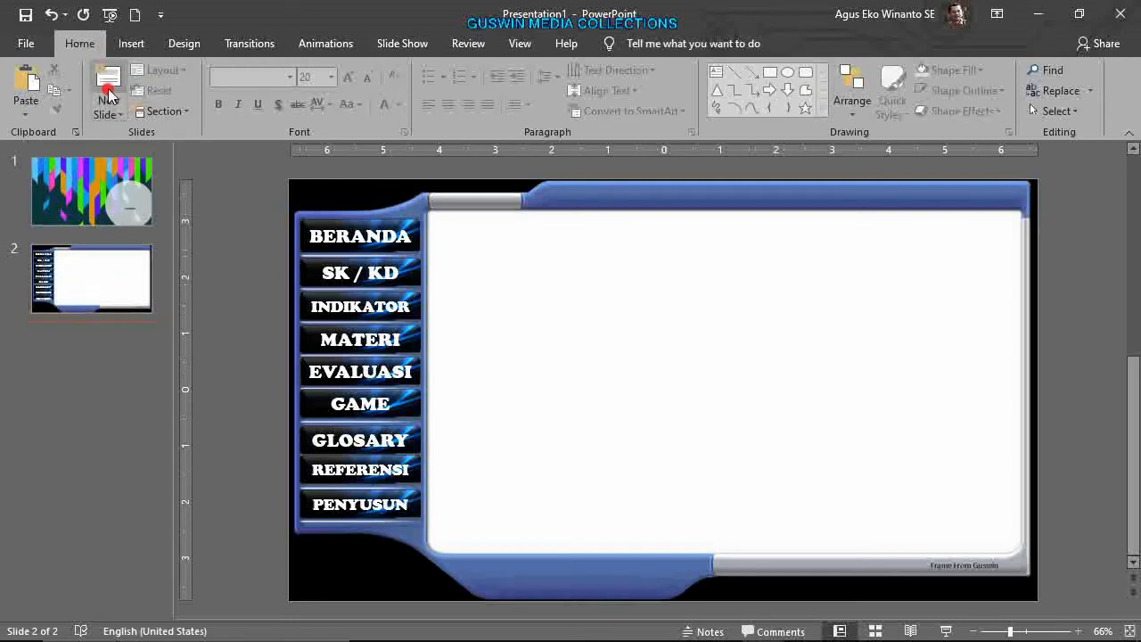
click(108, 89)
click(109, 90)
click(109, 89)
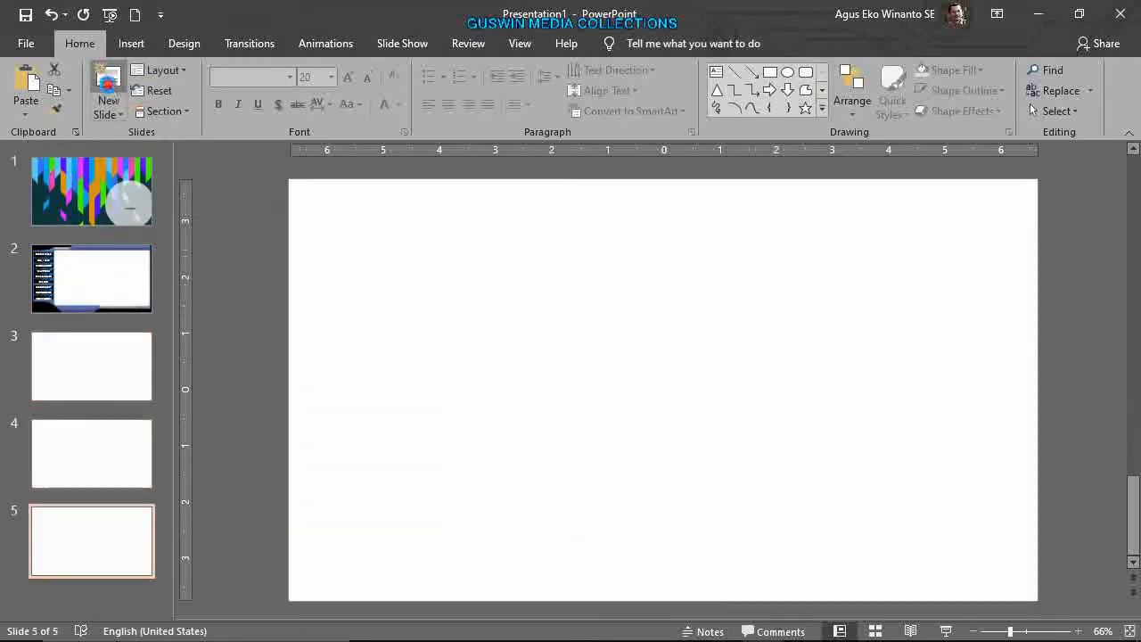
click(109, 89)
click(109, 89)
click(109, 89)
click(109, 91)
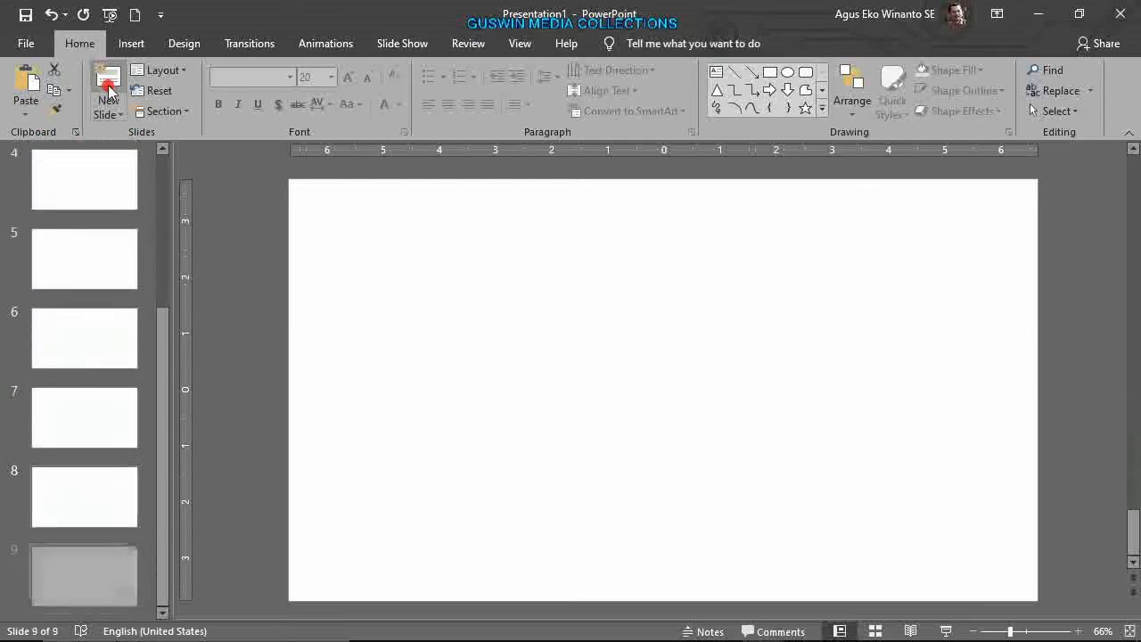
click(107, 94)
scroll(107, 307, up, 4)
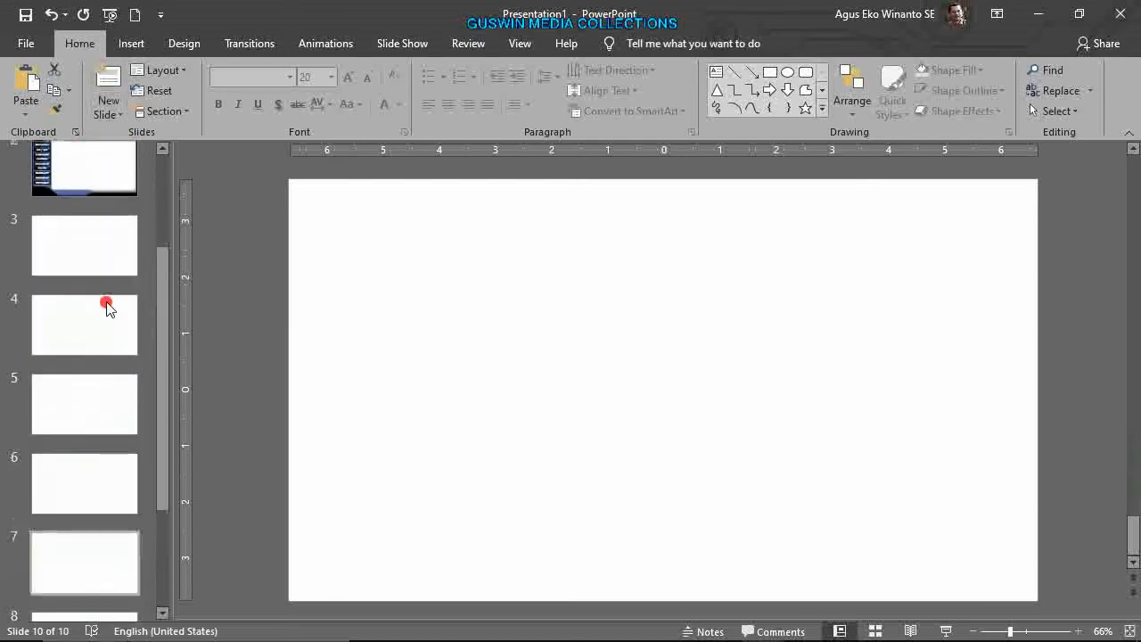
click(100, 266)
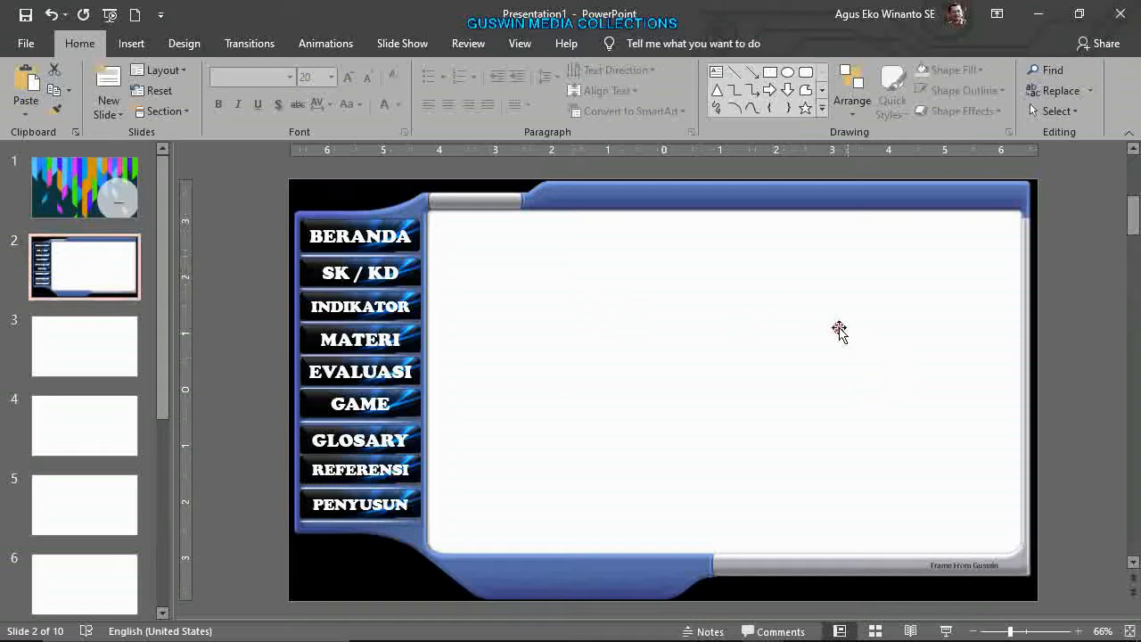
- Switch to the Template 4.1-W presentation and examine the text placeholders on the BERANDA slide
mouse_move(720, 631)
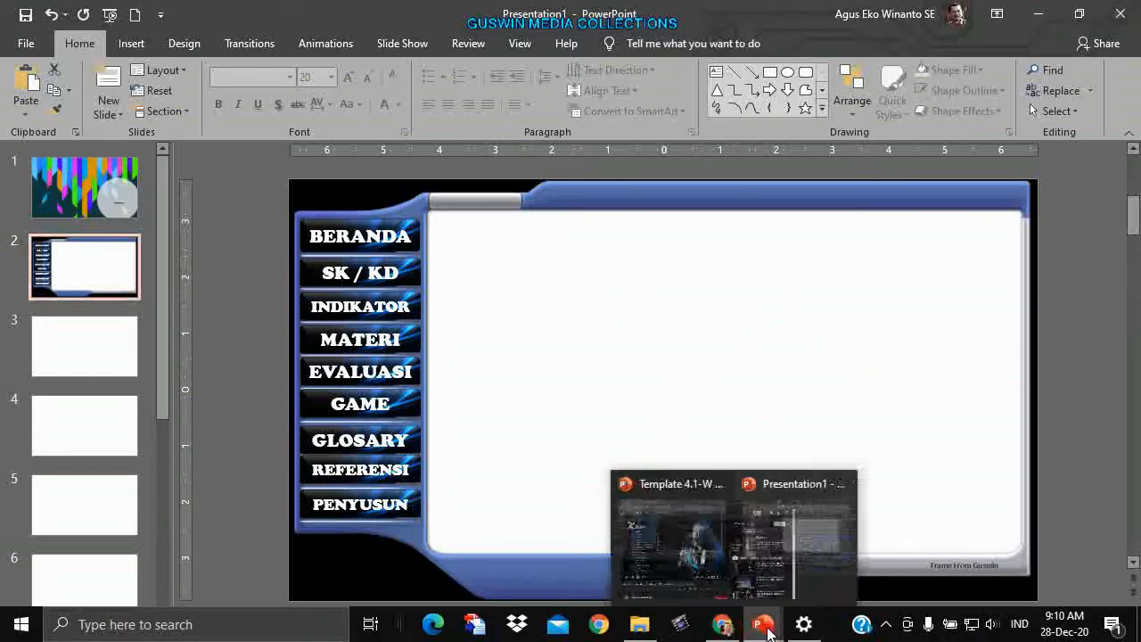
click(687, 565)
scroll(110, 294, up, 10)
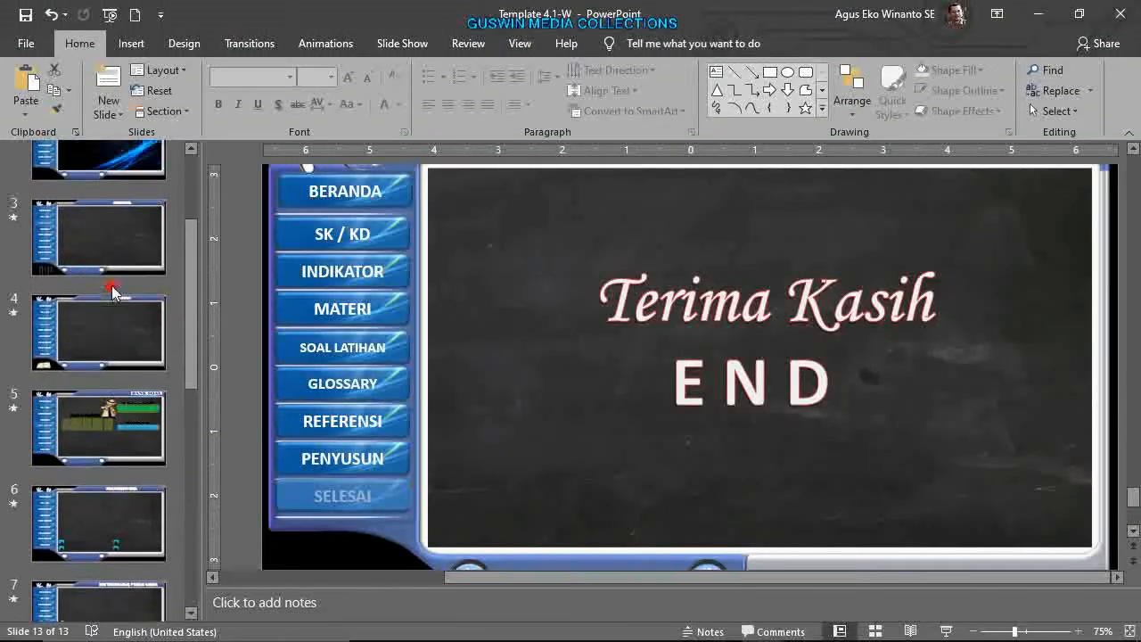
click(115, 222)
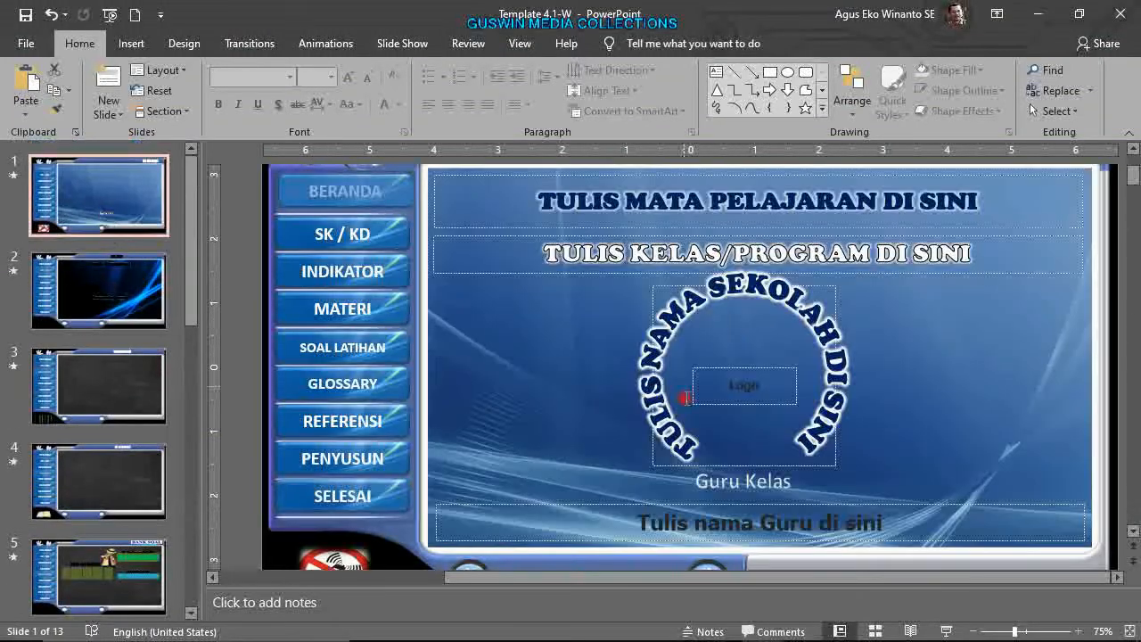
click(719, 420)
click(594, 426)
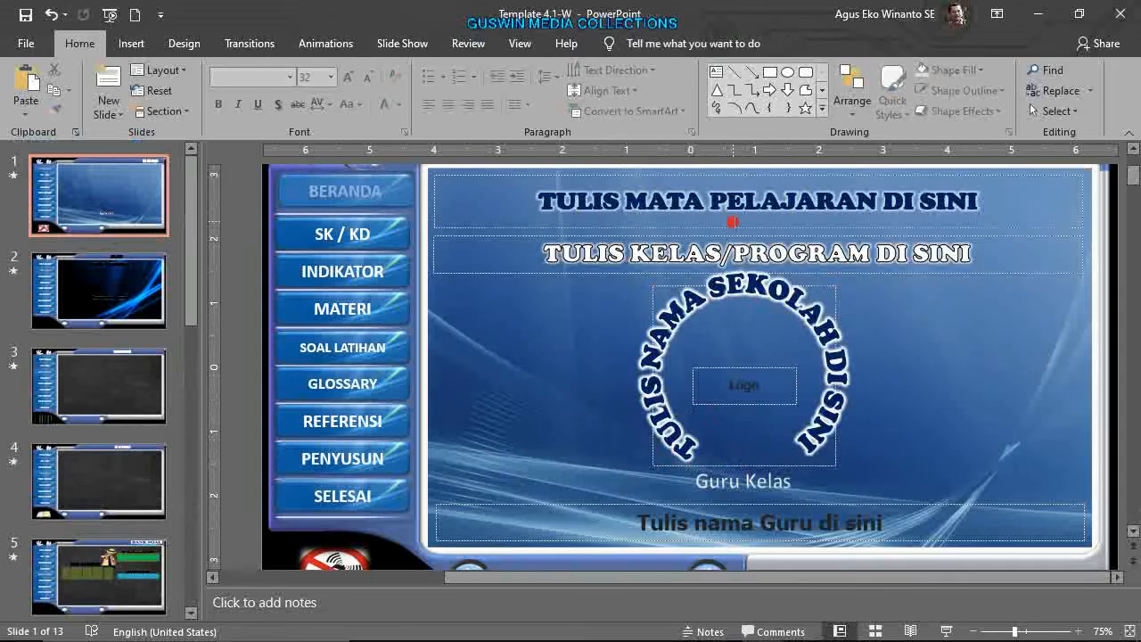
click(684, 206)
click(706, 284)
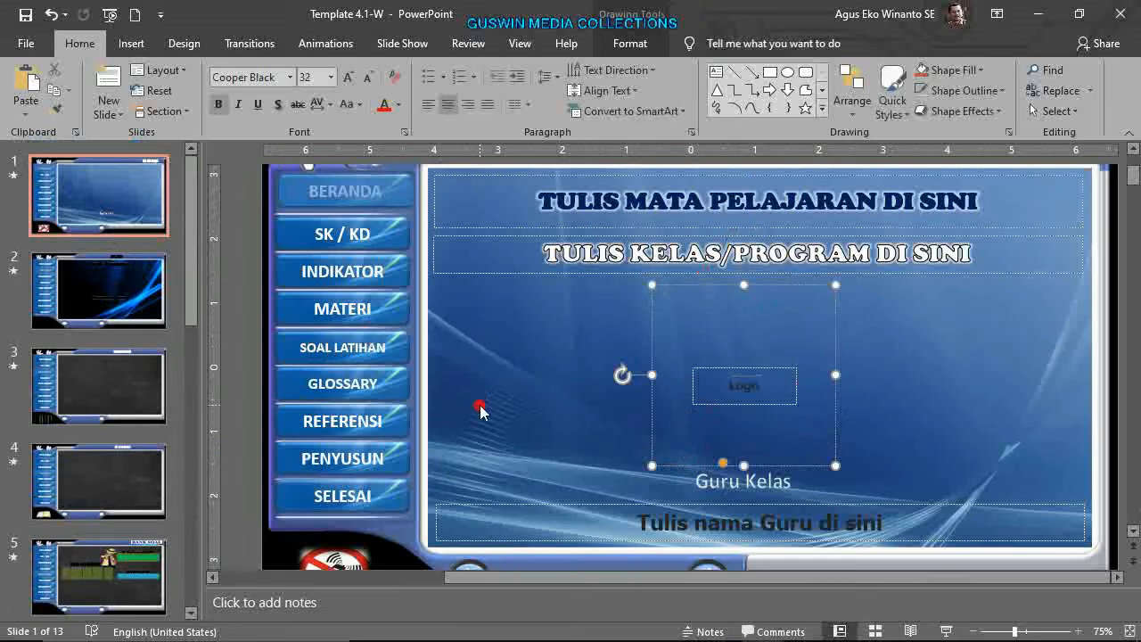
- Switch back to Presentation1, select the frame picture on slide 2 and dismiss the mail notification
mouse_move(792, 638)
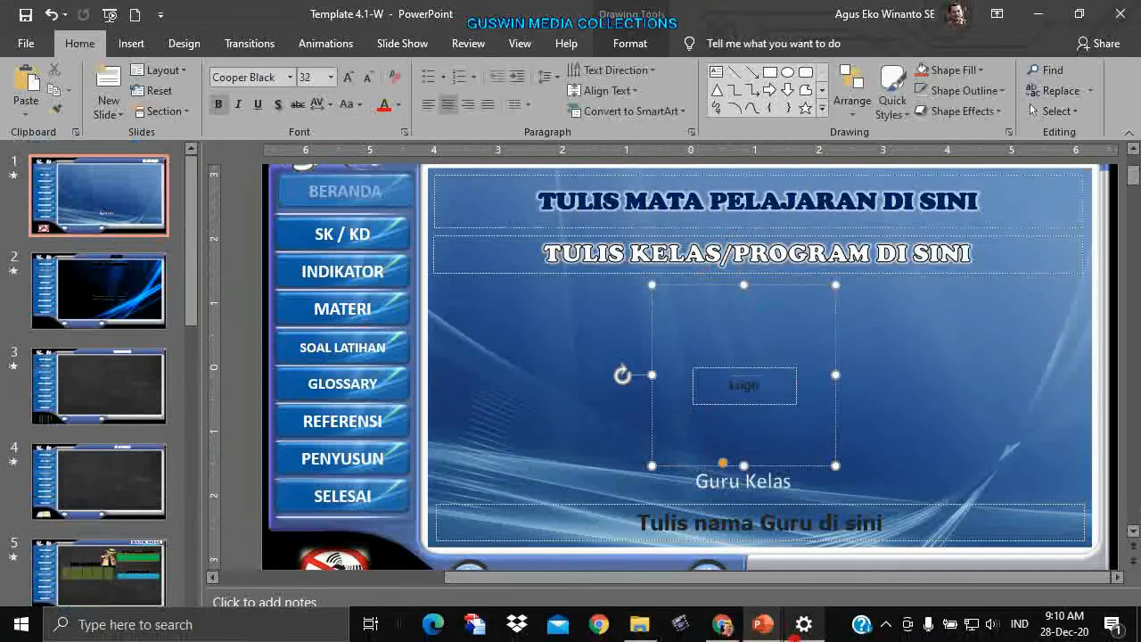
click(762, 624)
click(829, 581)
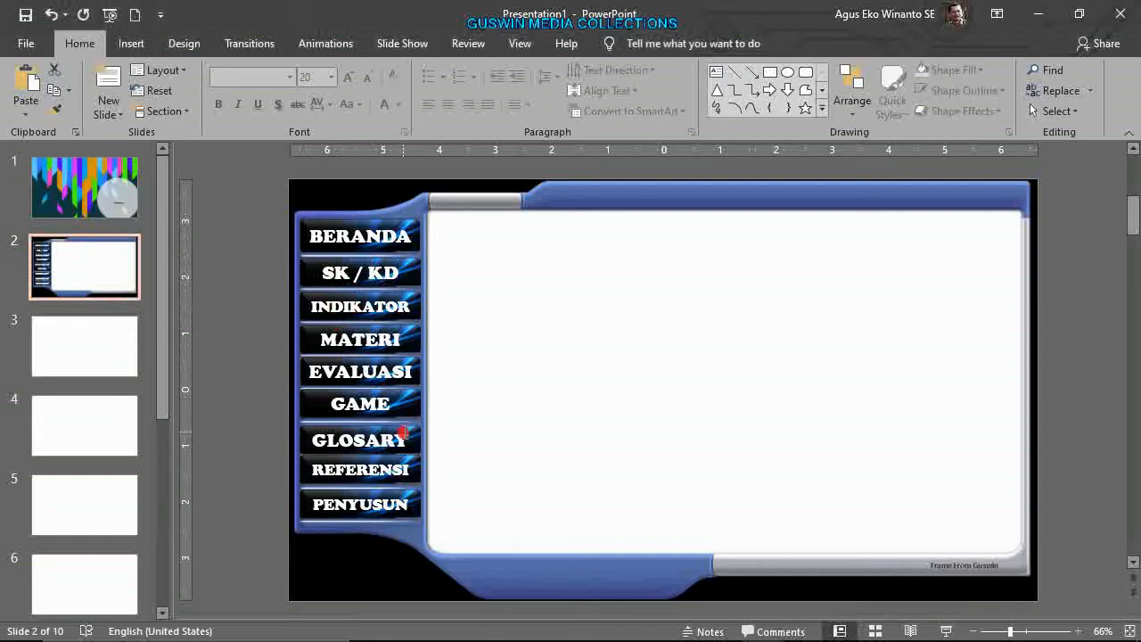
click(599, 208)
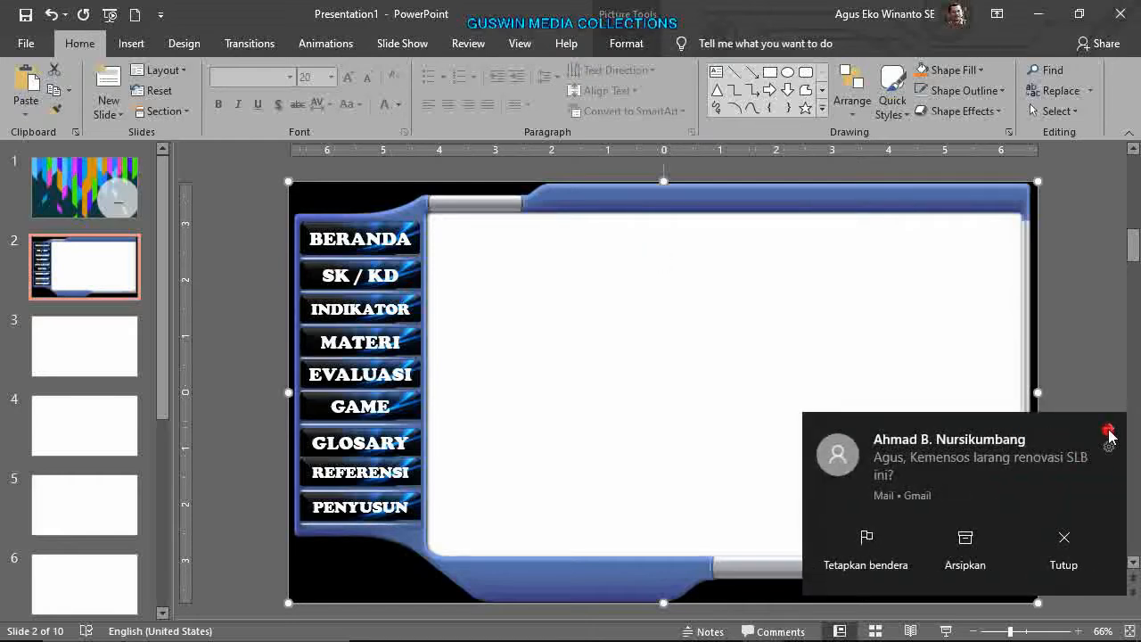
click(1108, 434)
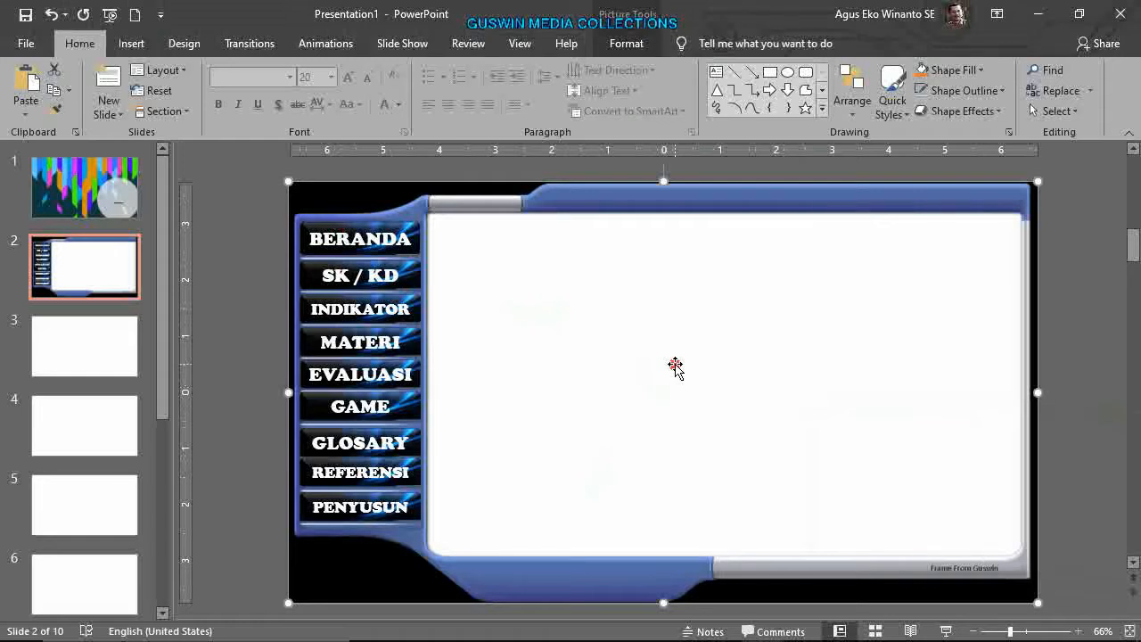
- Inspect the BERANDA, SK / KD and GAME menu buttons on slide 2 by selecting each one
click(415, 256)
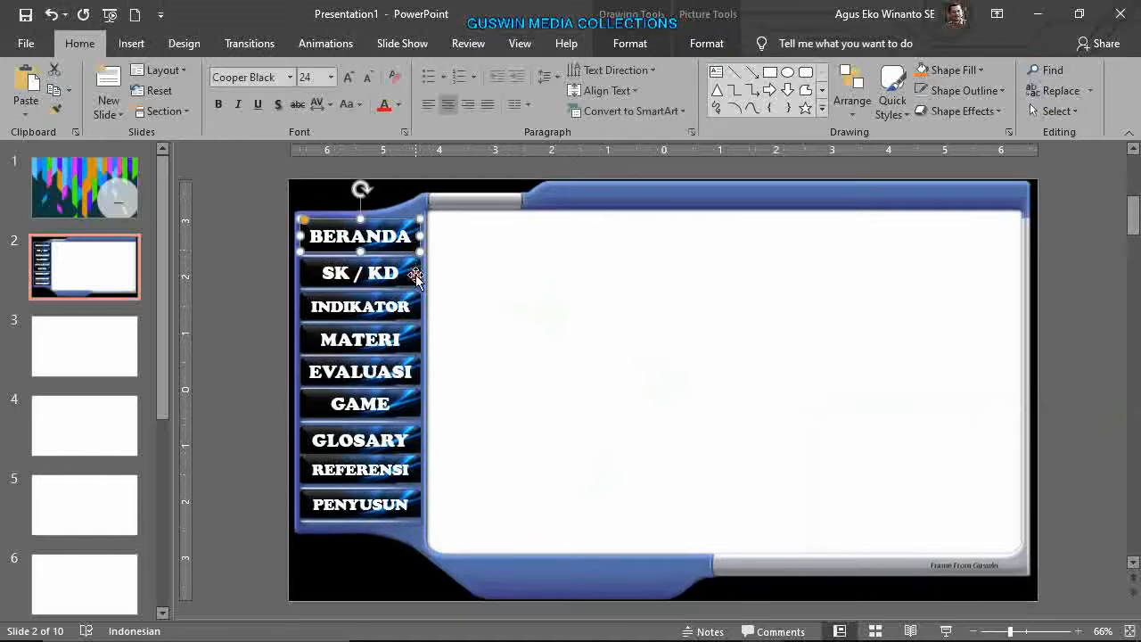
scroll(432, 284, up, 4)
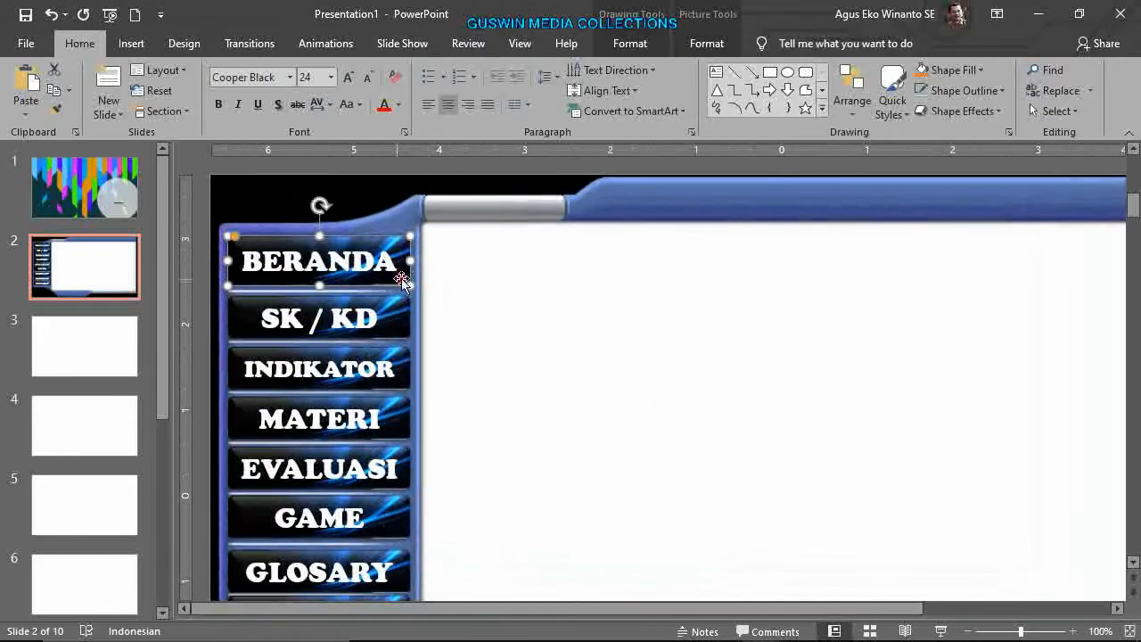
scroll(406, 384, down, 3)
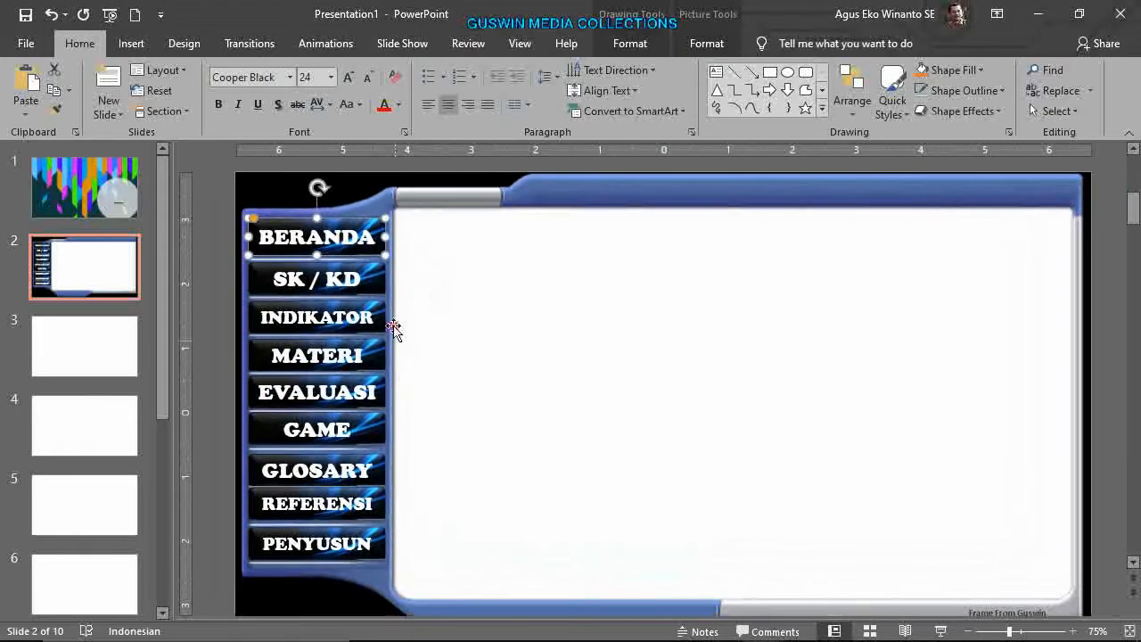
click(376, 272)
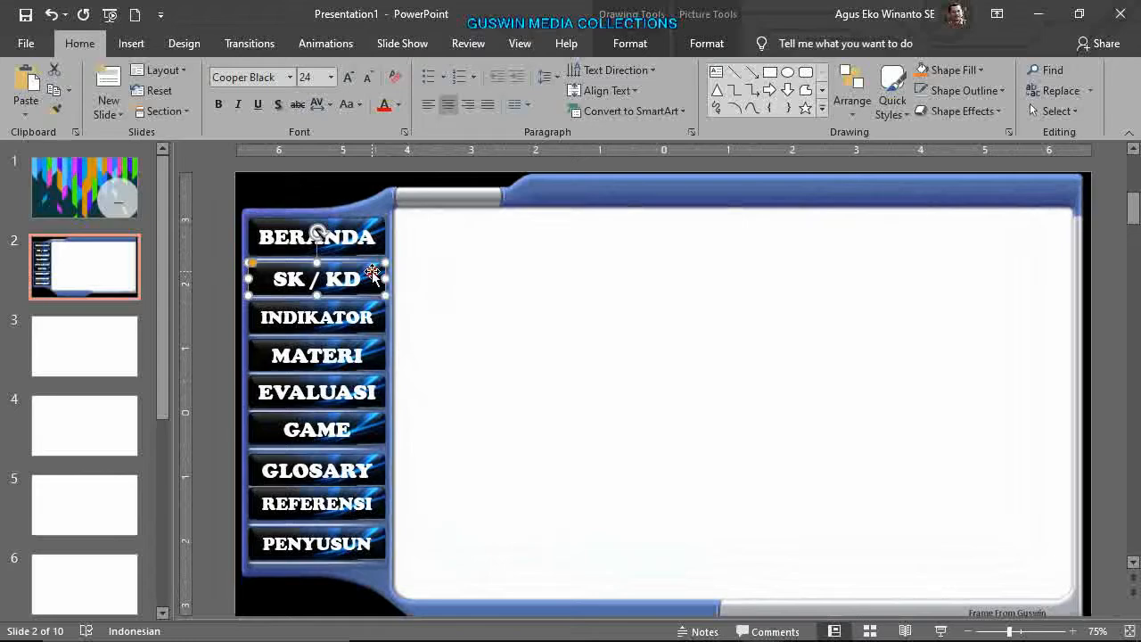
click(378, 424)
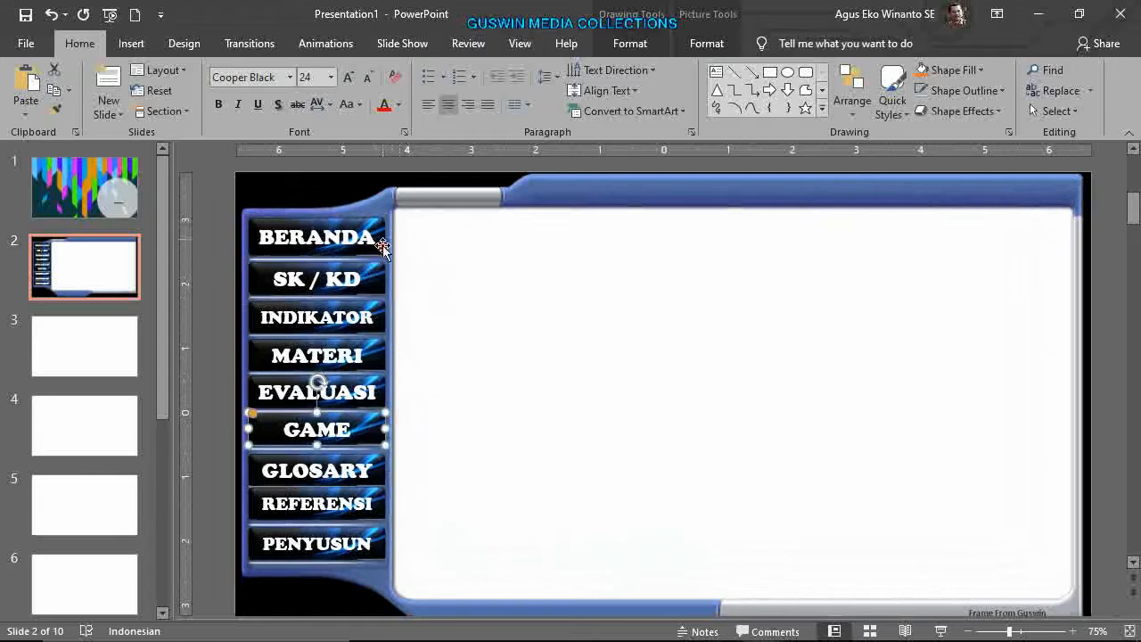
- Draw a rounded rectangle about 4.1" wide and 1.2" high in the white content area of slide 2
click(531, 312)
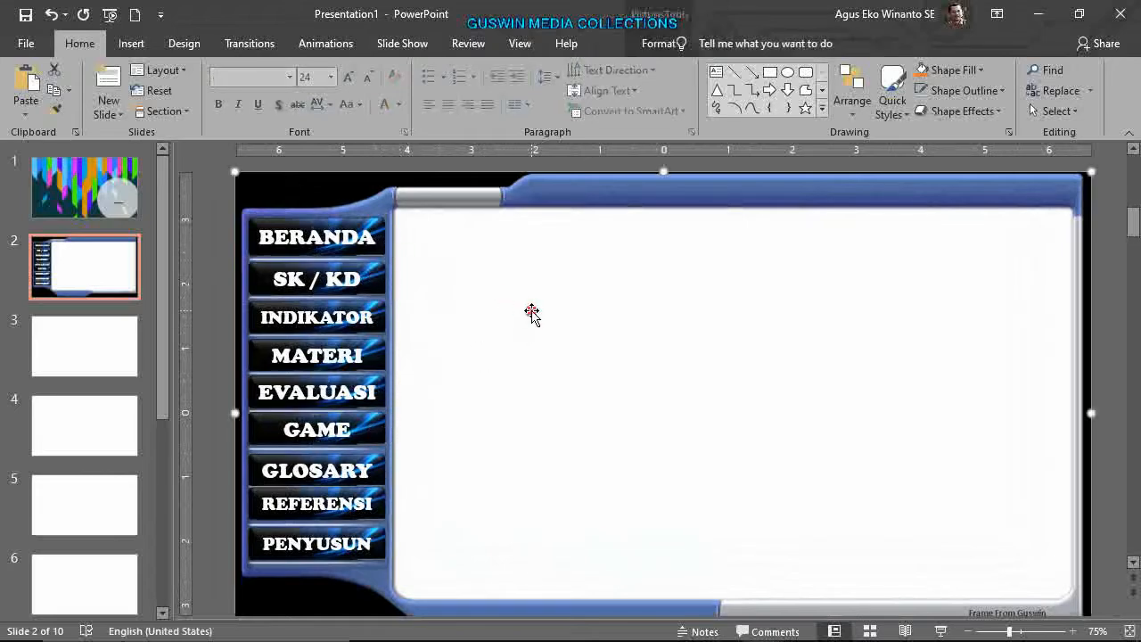
click(220, 249)
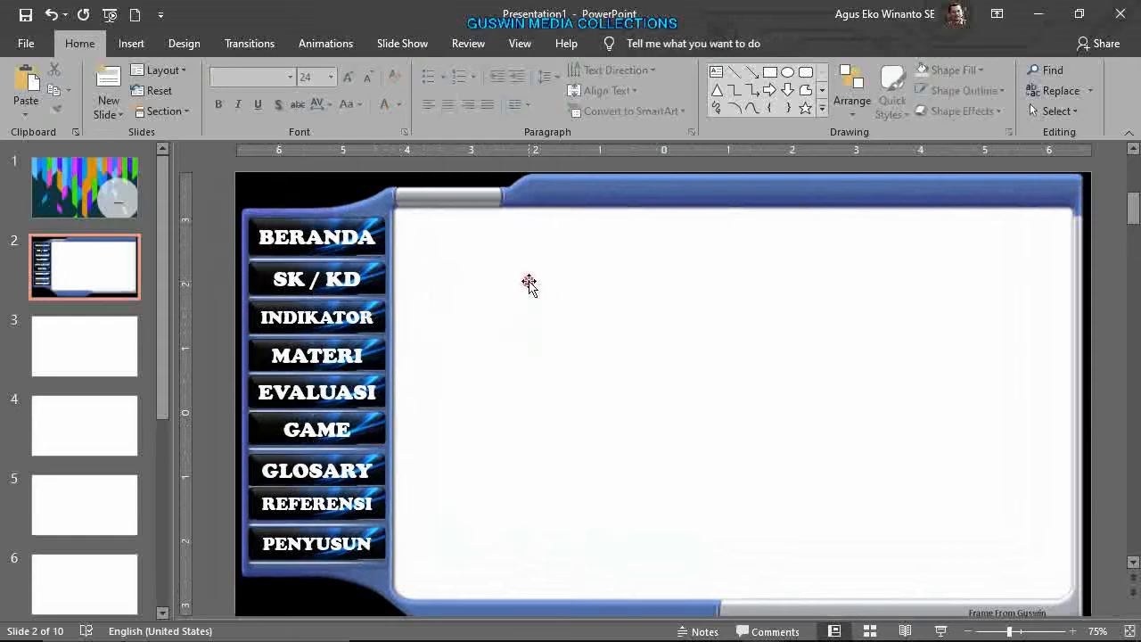
click(131, 43)
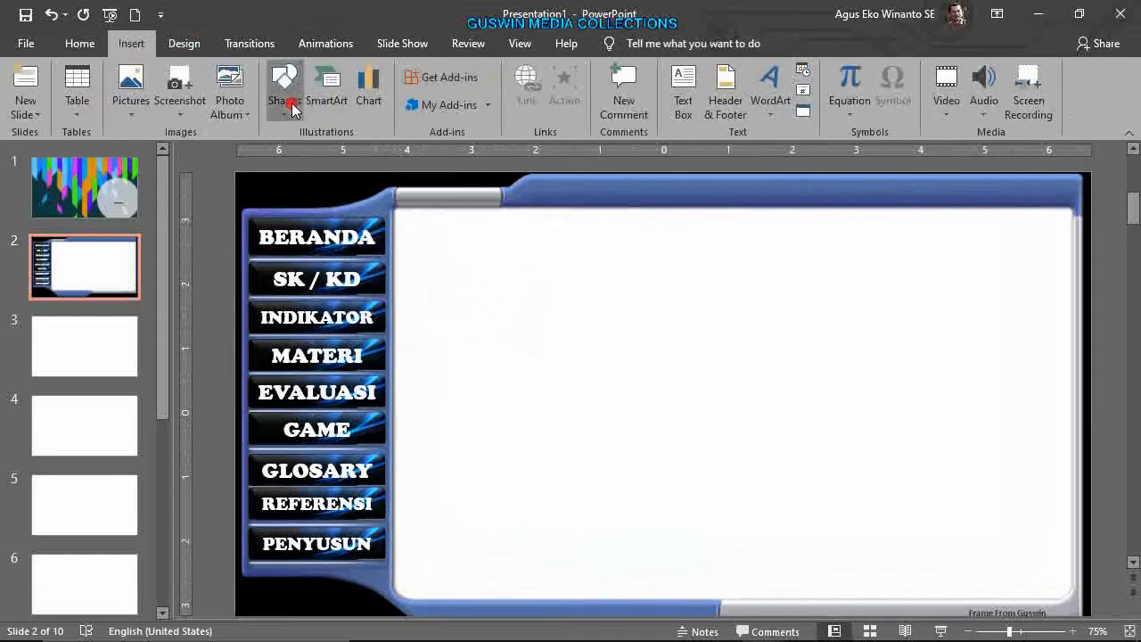
click(292, 105)
click(361, 159)
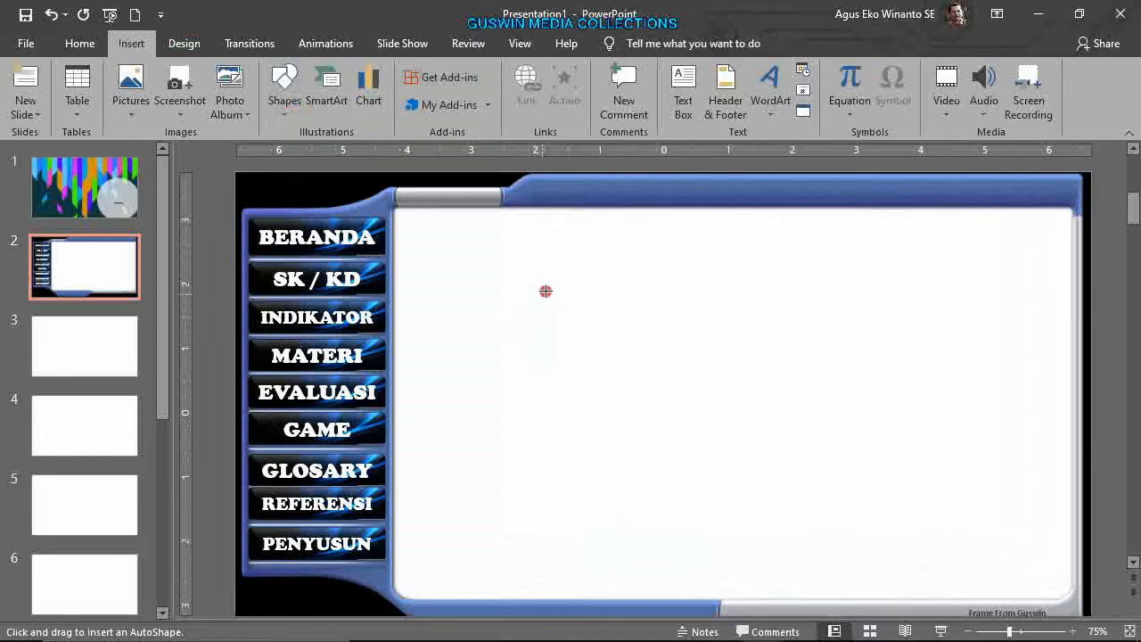
drag(551, 281, 813, 360)
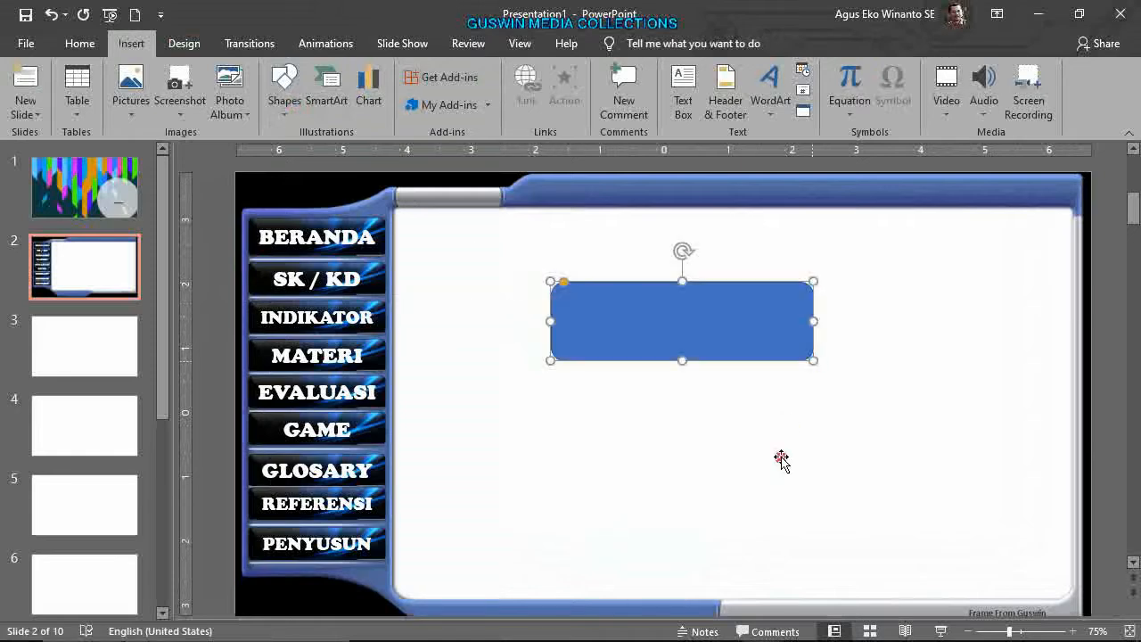
- Remove the rounded rectangle's outline and make its corners slightly rounder
click(468, 90)
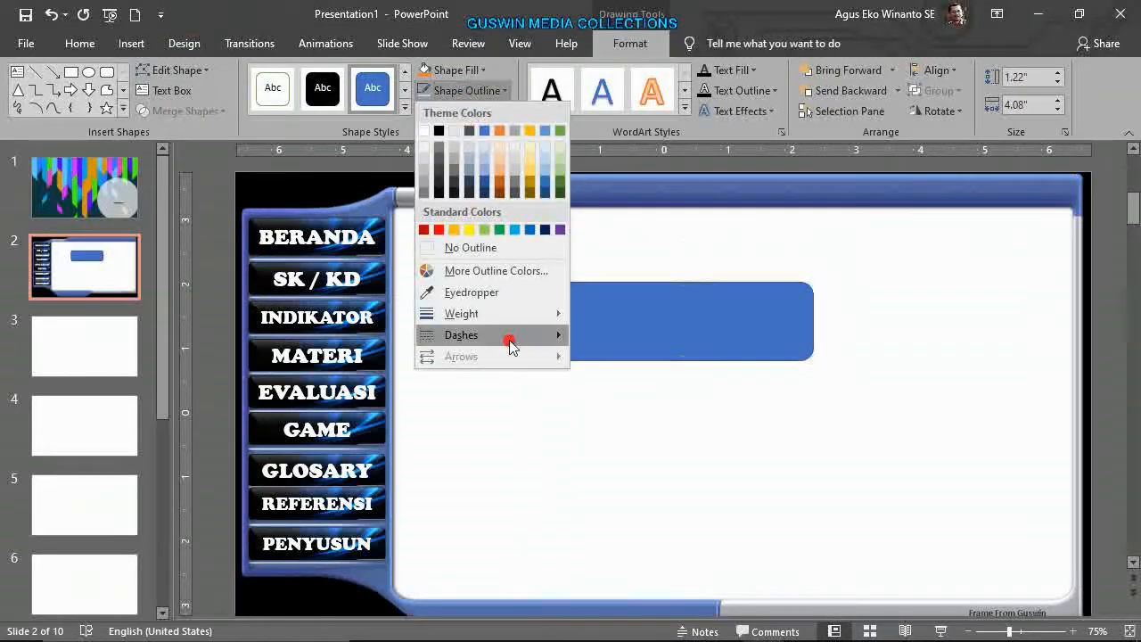
click(496, 249)
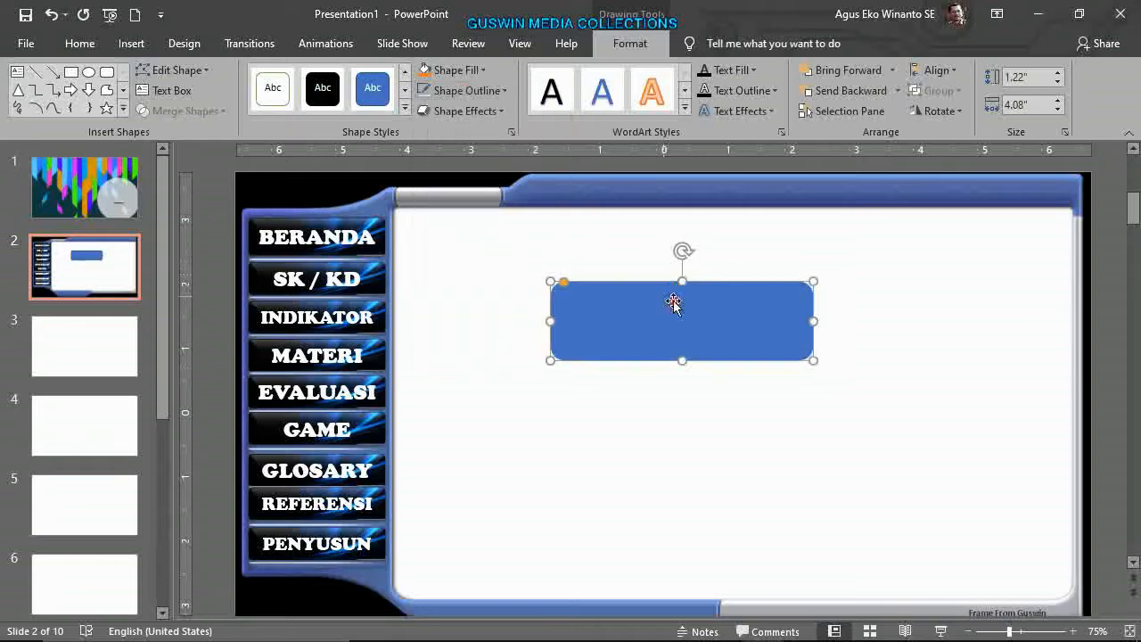
drag(569, 283, 569, 283)
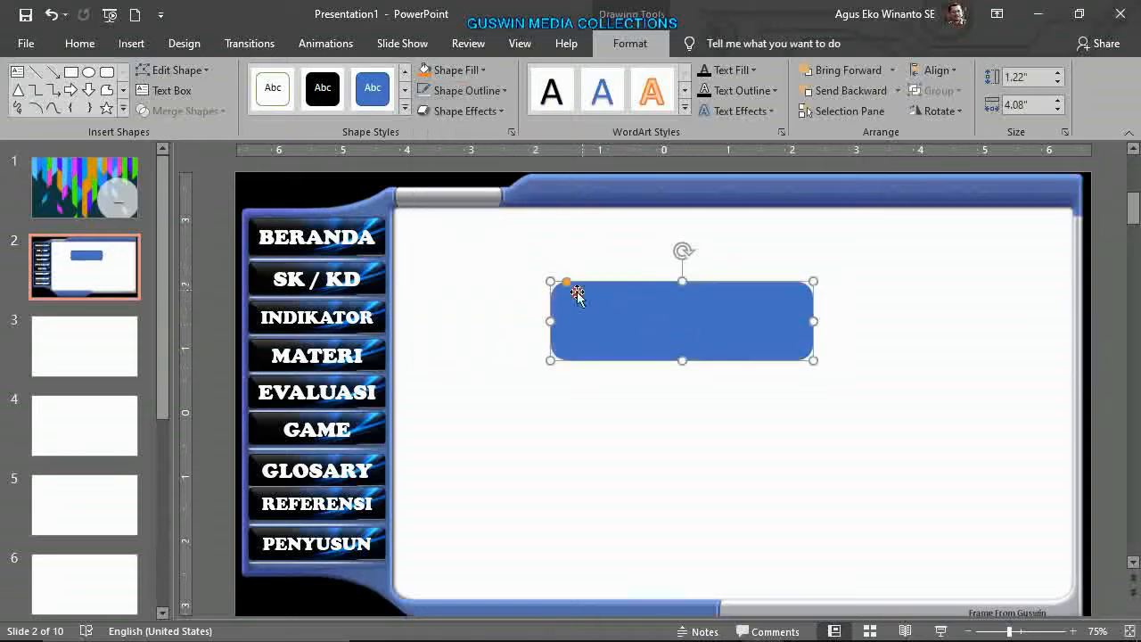
- Fill the rounded rectangle with the aurora picture d0c1e2e32e577ea19fb2484325a6cc5c from the Inovasi-Ku folder
right_click(652, 313)
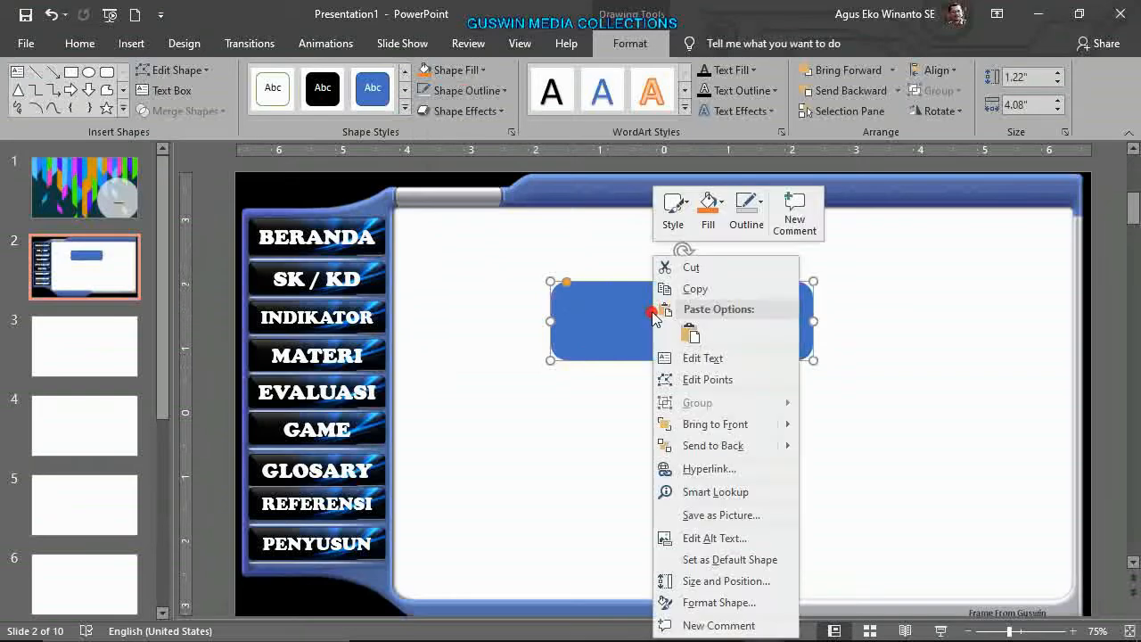
click(758, 603)
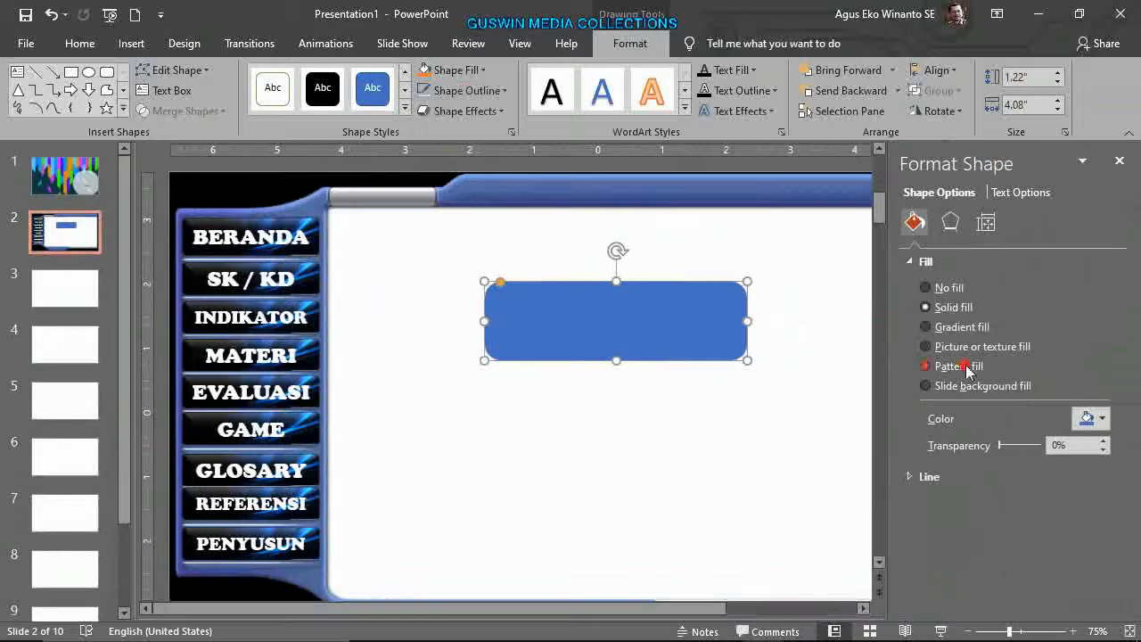
click(959, 349)
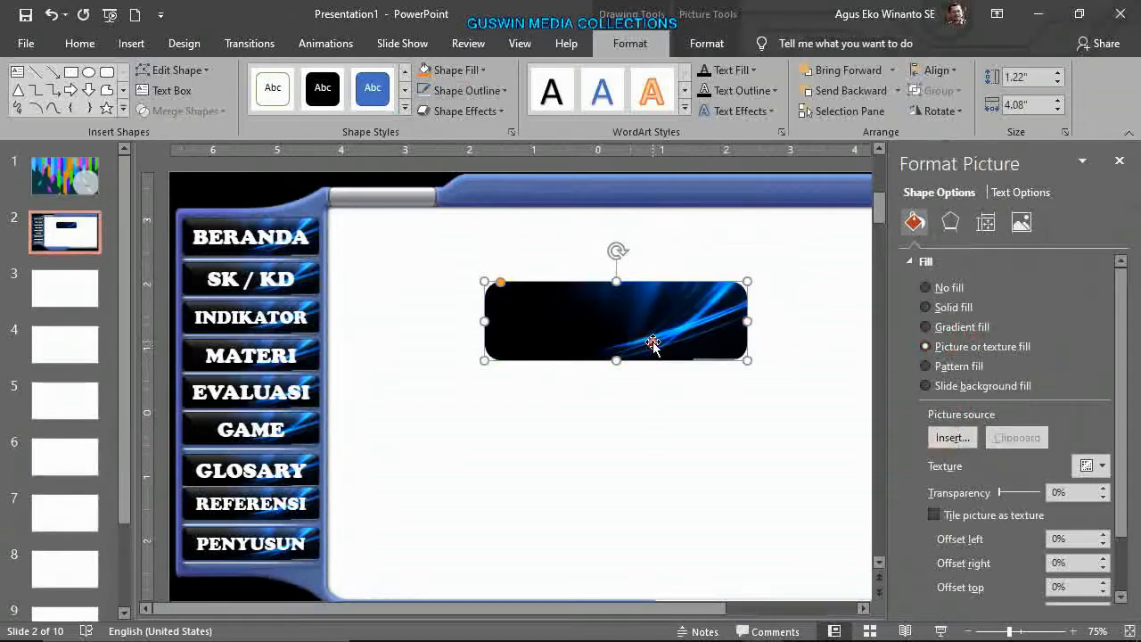
click(952, 437)
click(419, 233)
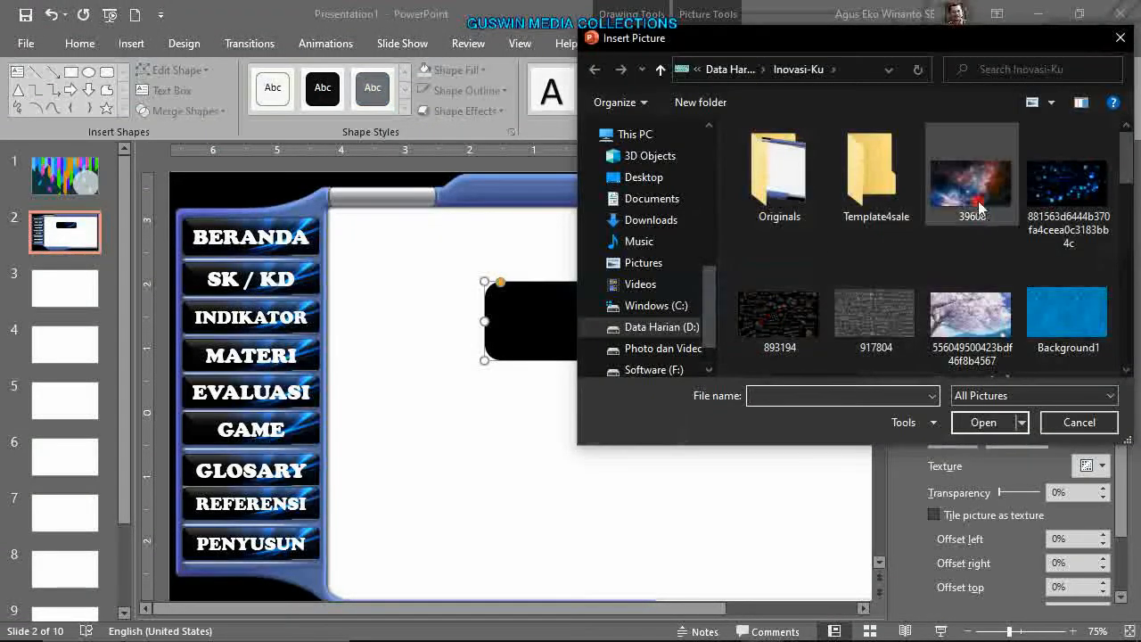
scroll(971, 232, down, 5)
scroll(970, 232, up, 2)
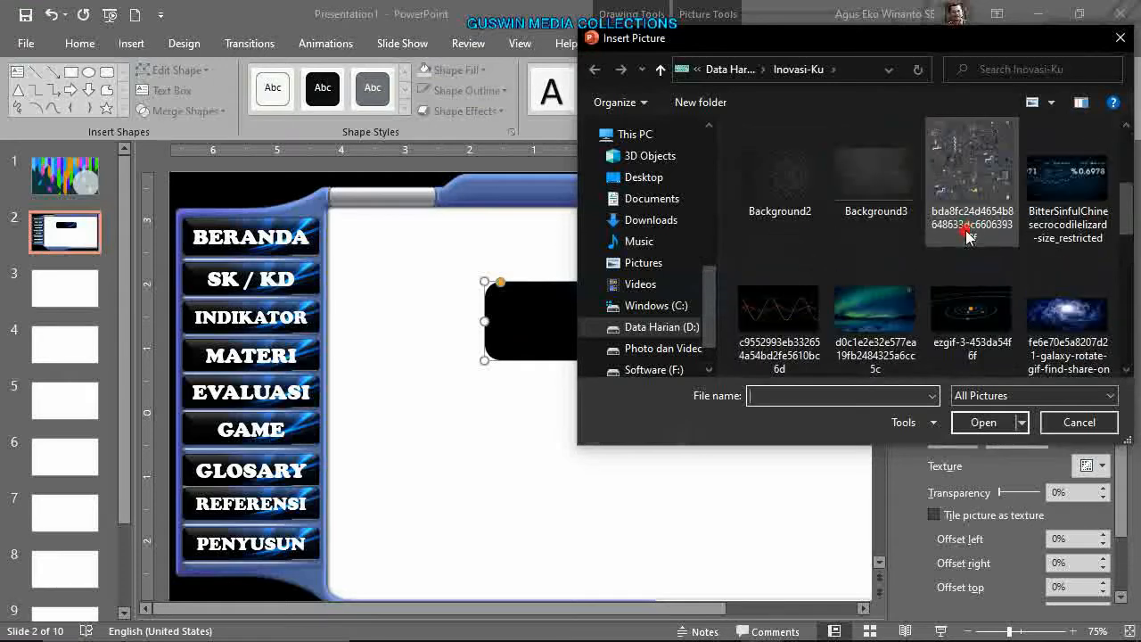
click(854, 281)
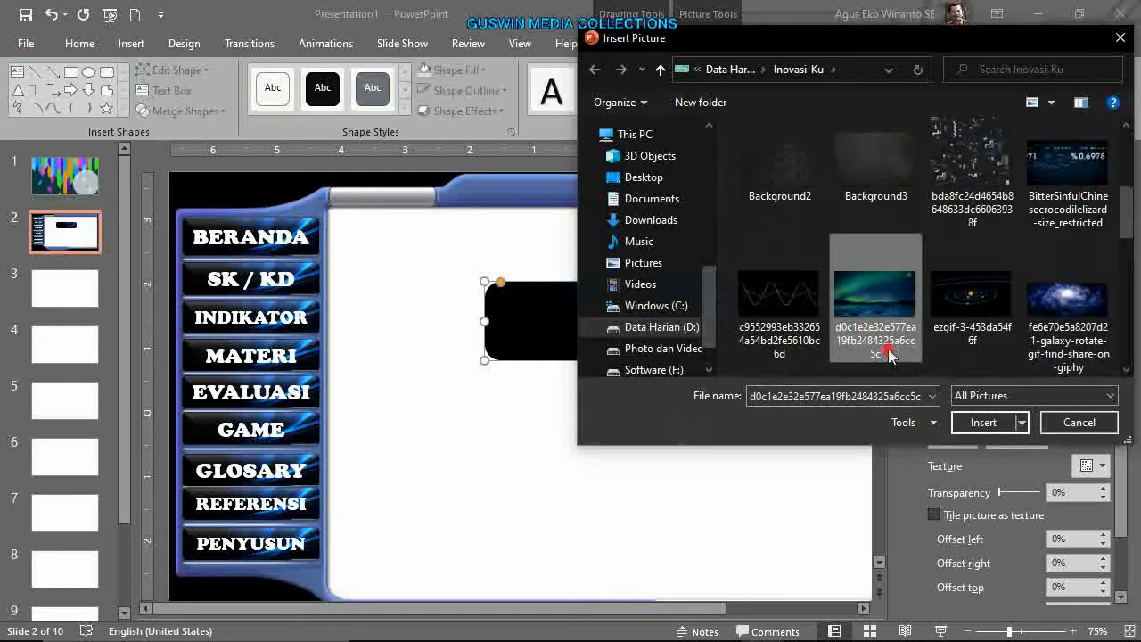
click(980, 422)
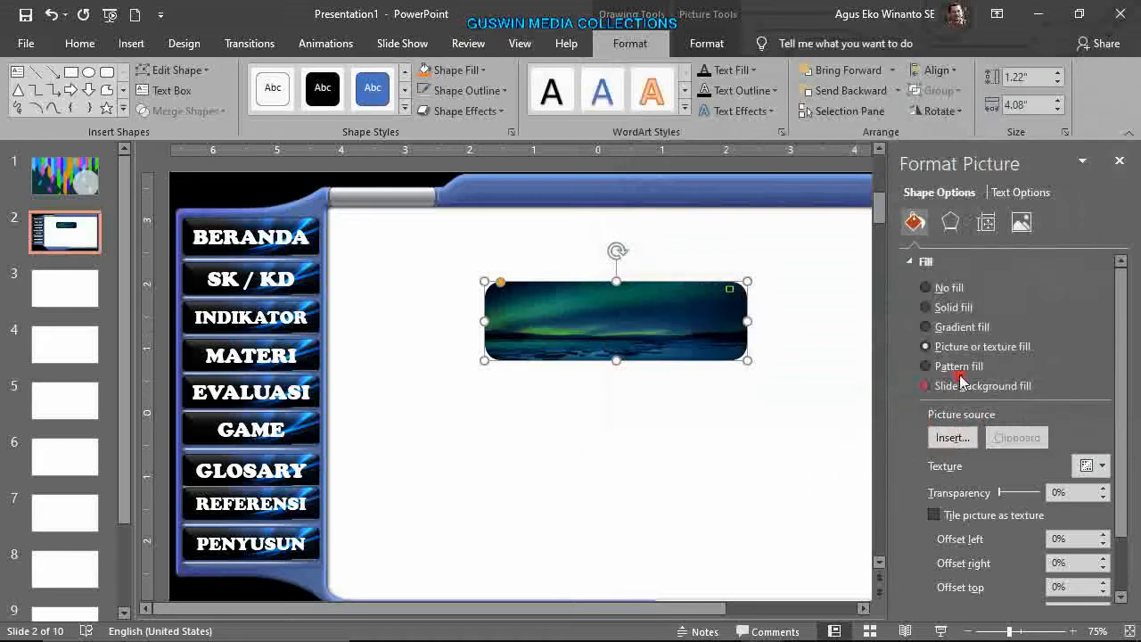
- Replace the rounded rectangle's picture fill with space-earth-sun-solar-system-wallpaper-preview from the Inovasi-Ku folder
click(950, 437)
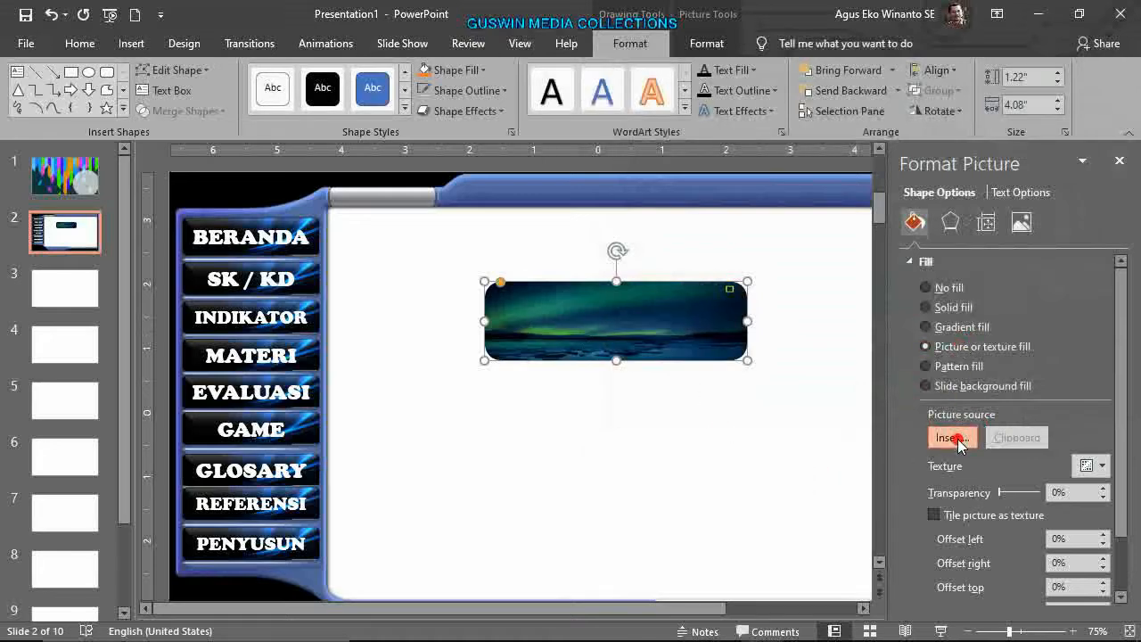
click(485, 242)
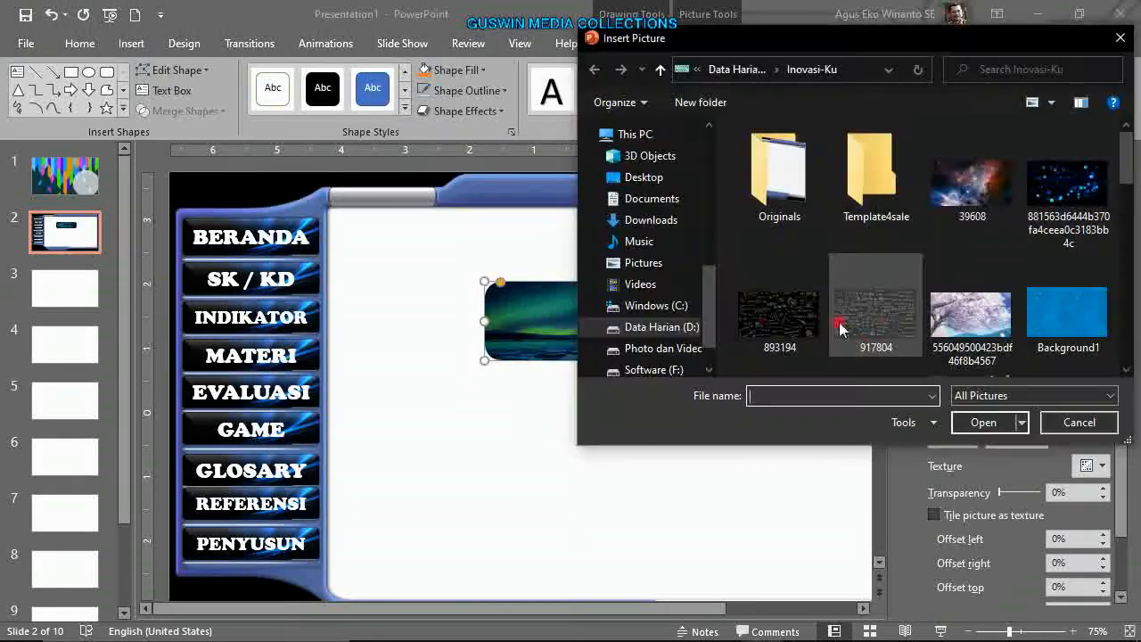
scroll(1036, 270, down, 3)
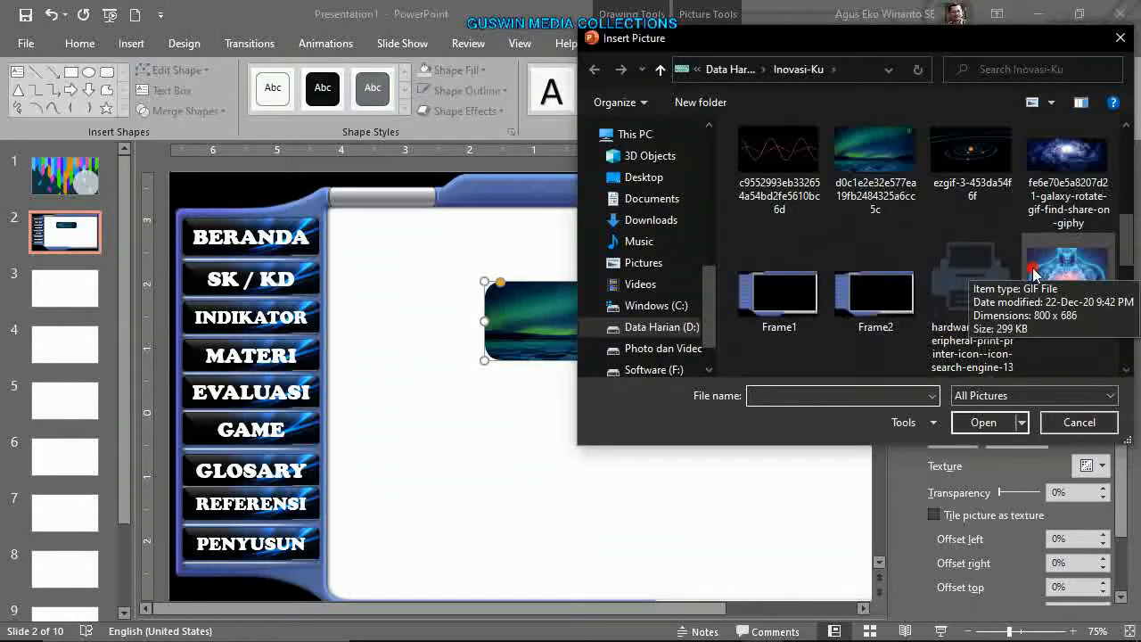
scroll(958, 272, up, 2)
scroll(956, 280, up, 3)
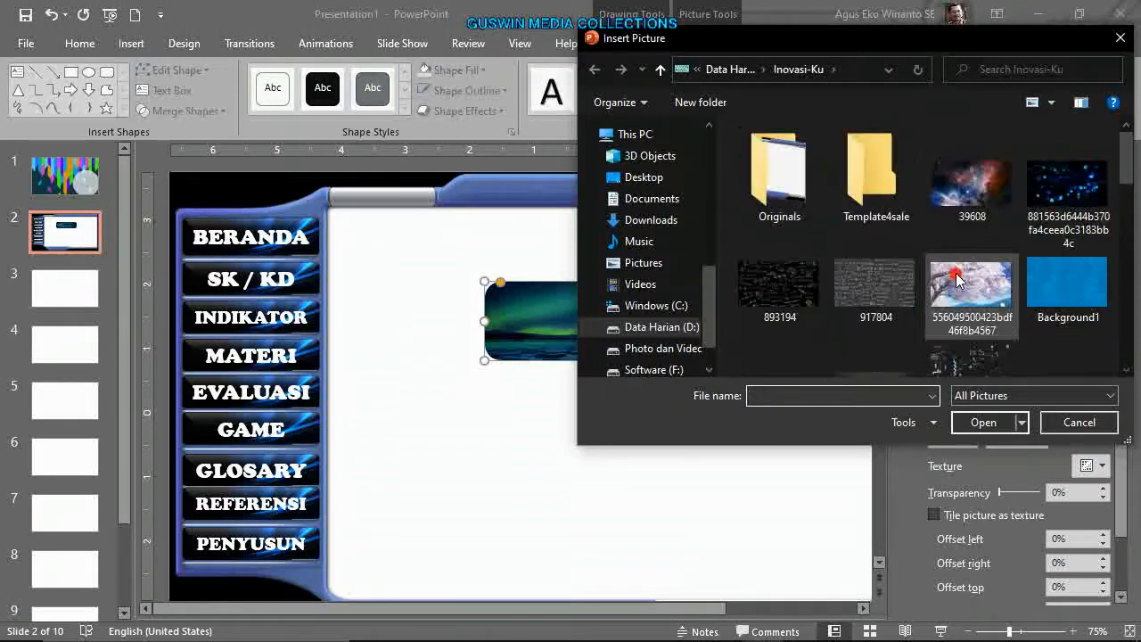
scroll(963, 270, down, 8)
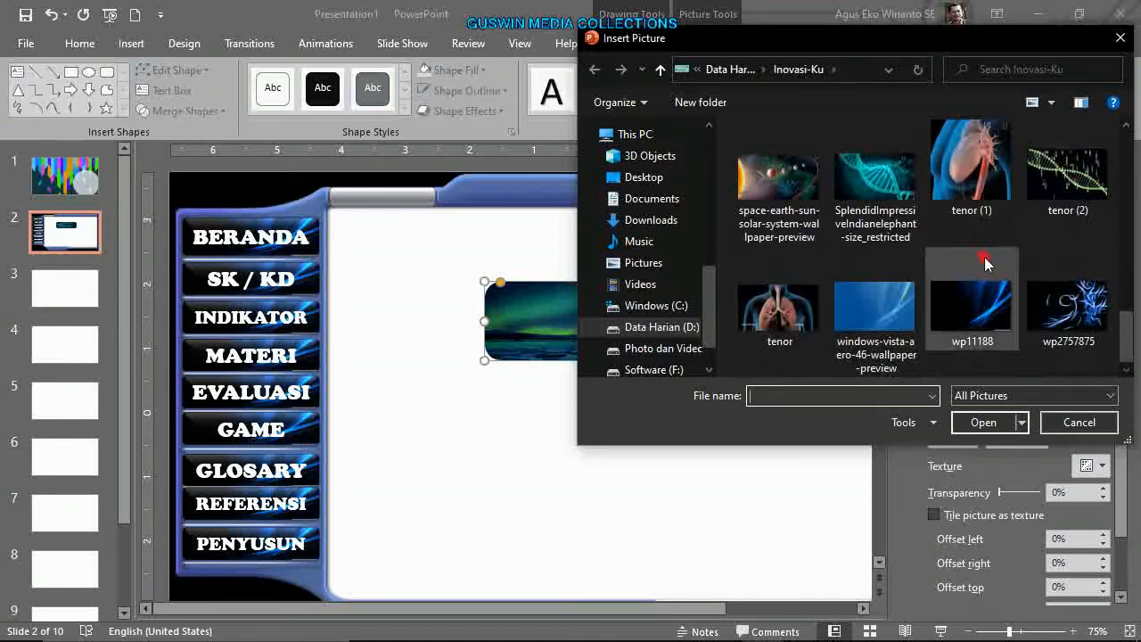
click(784, 196)
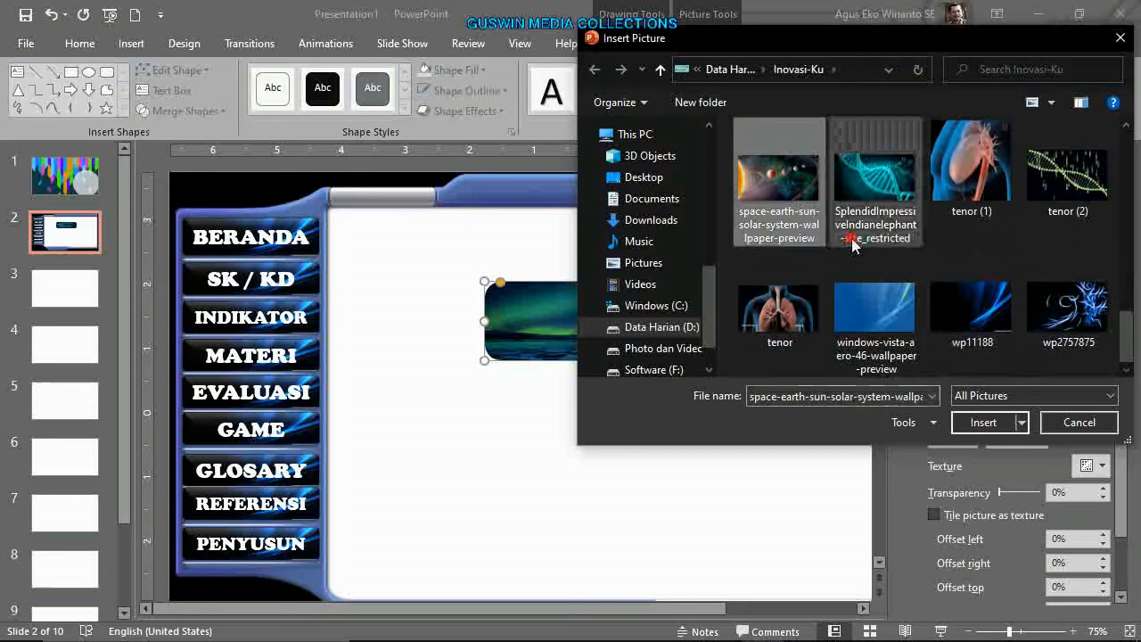
click(991, 422)
click(647, 428)
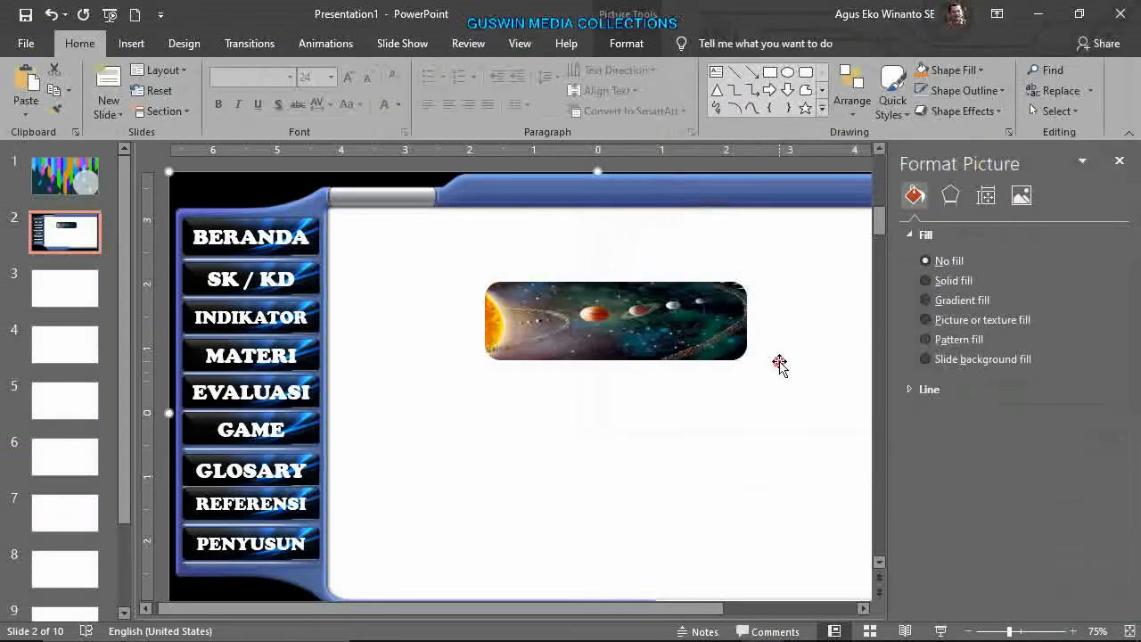
- Move the planet-filled rectangle lower on the slide and apply the third preset shape effect of the first row
double_click(695, 328)
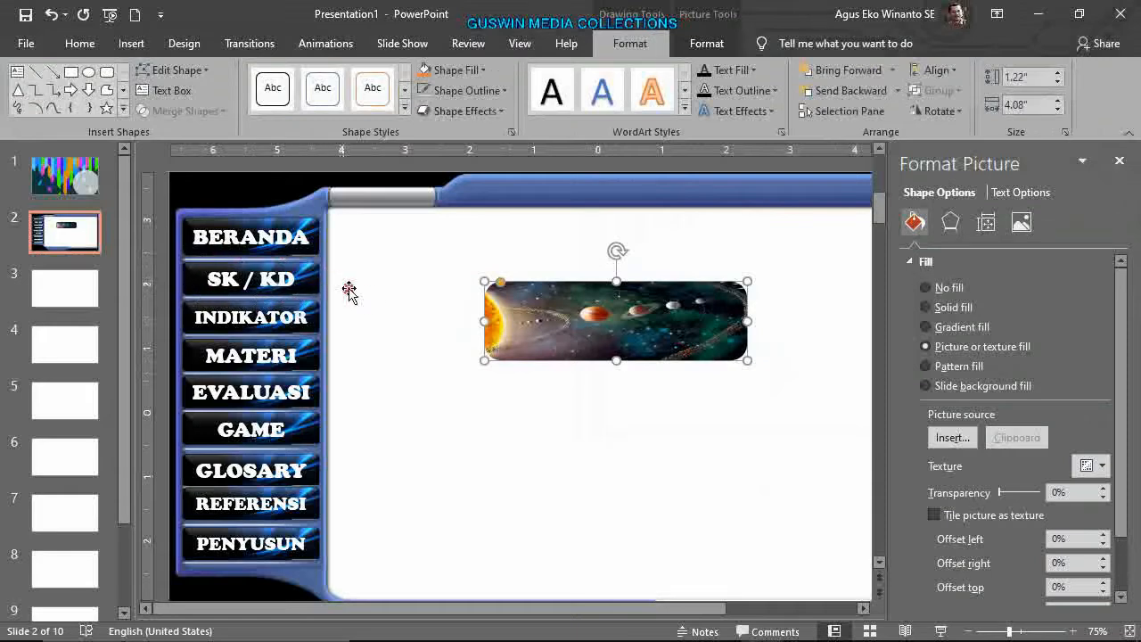
click(478, 113)
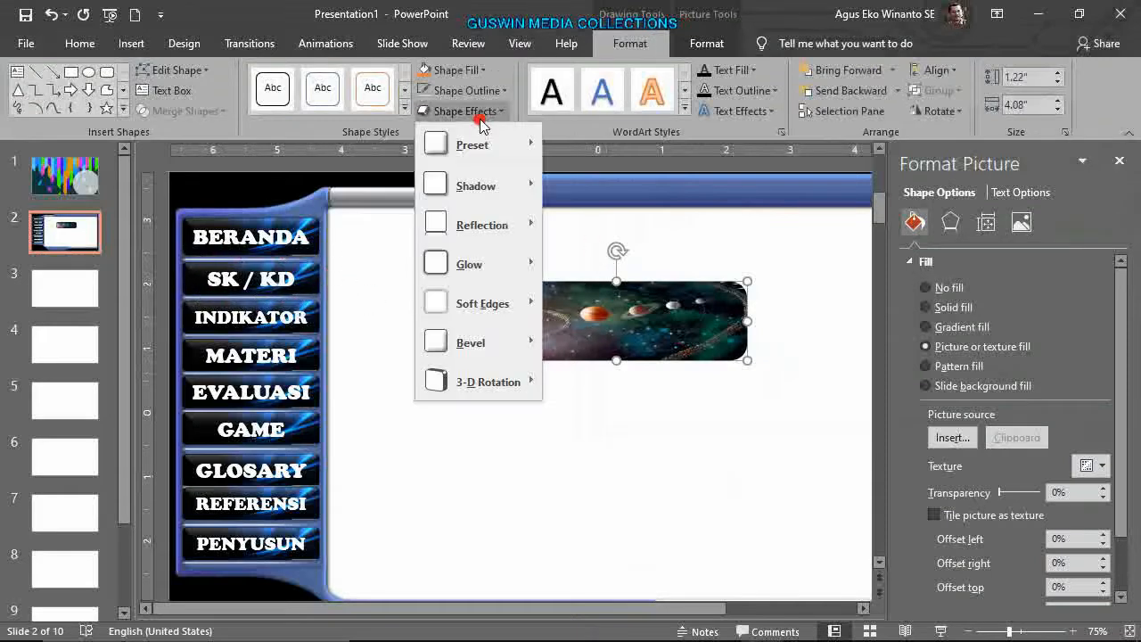
mouse_move(496, 144)
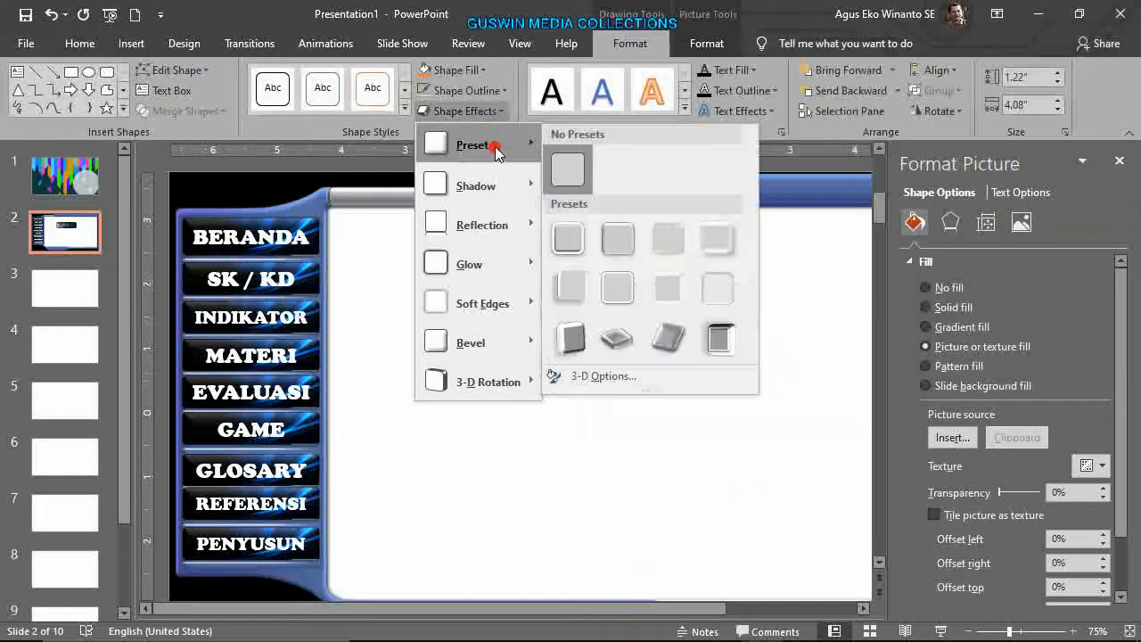
click(675, 448)
drag(619, 364, 657, 517)
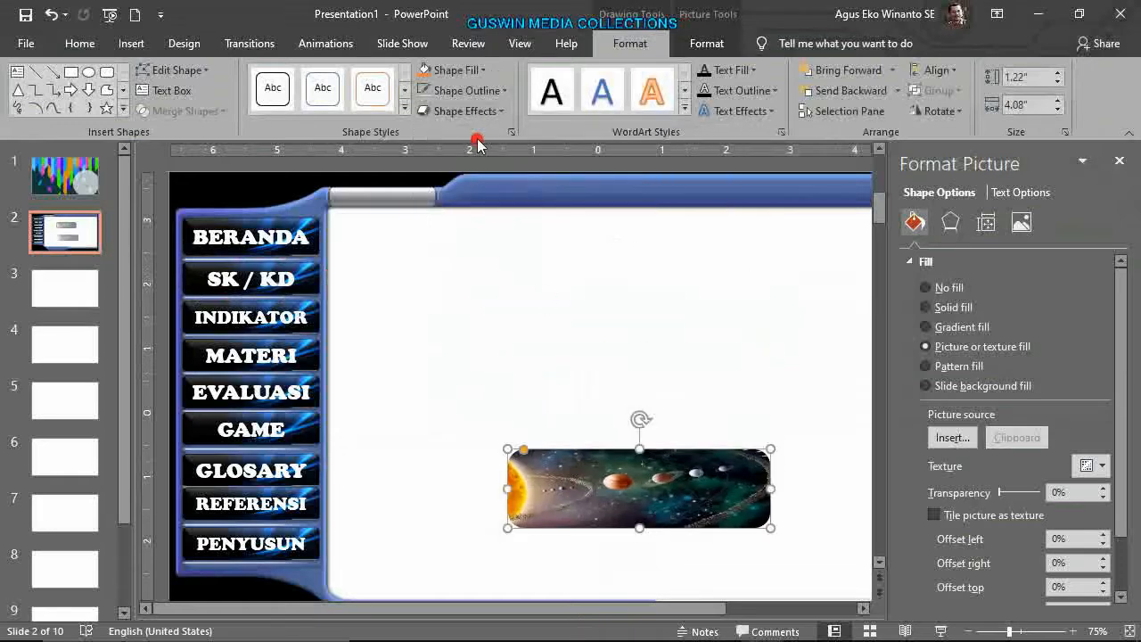
click(466, 111)
mouse_move(473, 145)
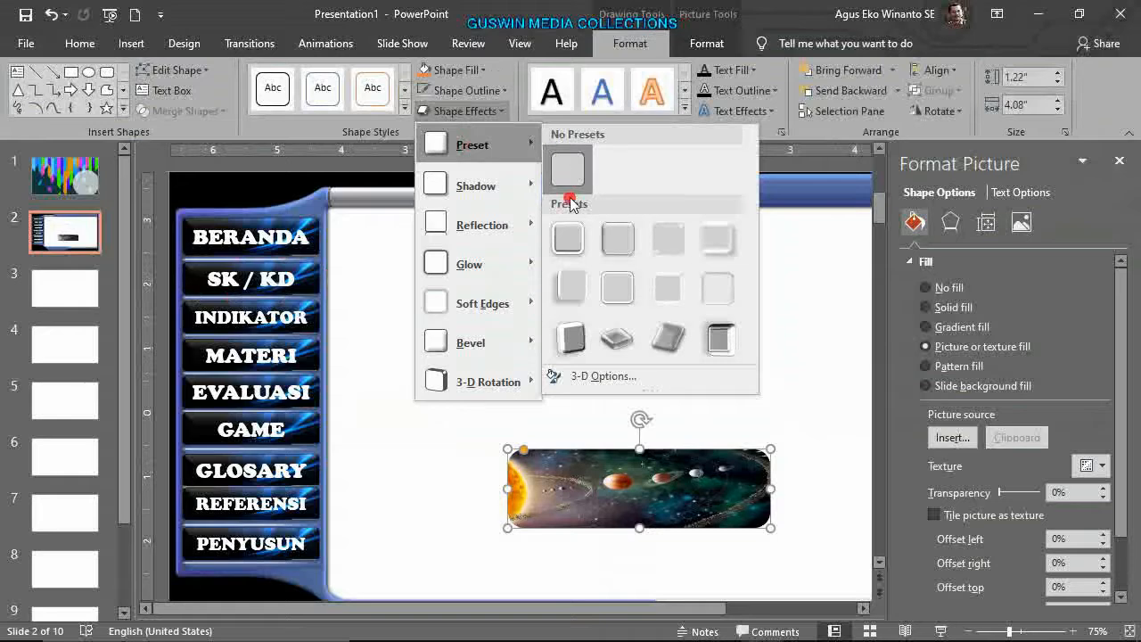
click(668, 239)
- Move the planet-filled rounded rectangle back up and delete it from slide 2
drag(708, 473, 660, 337)
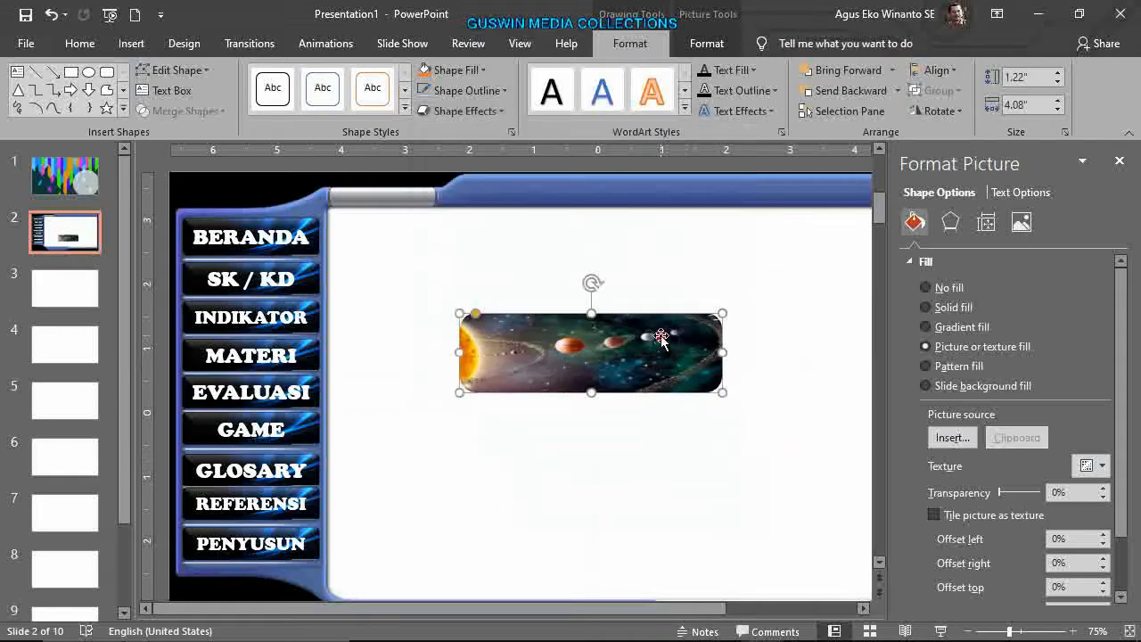
key(Delete)
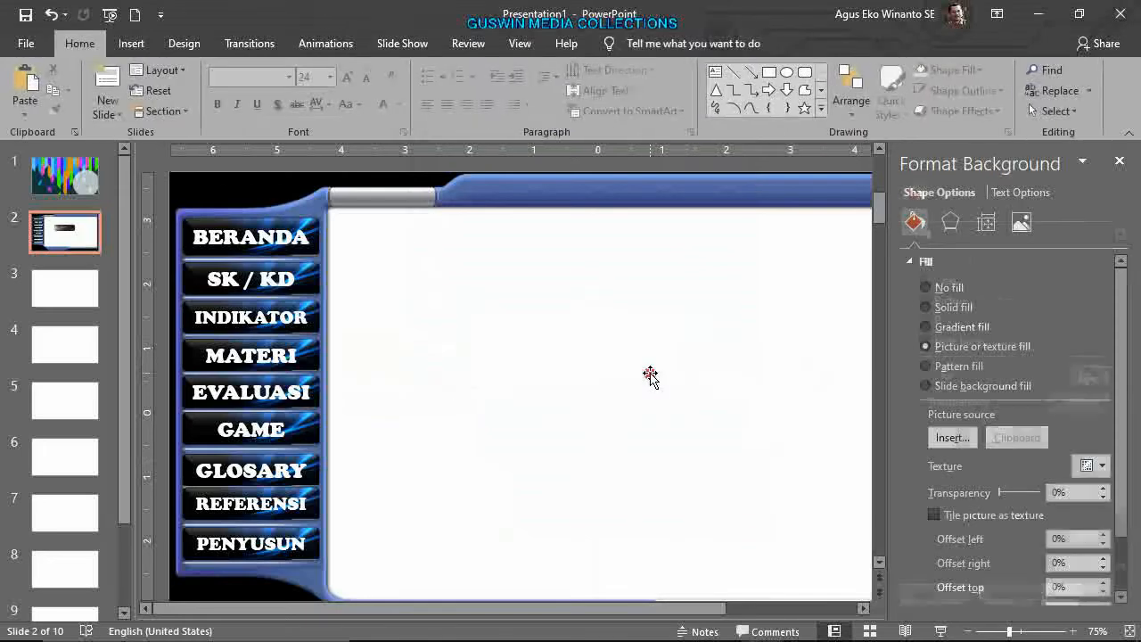